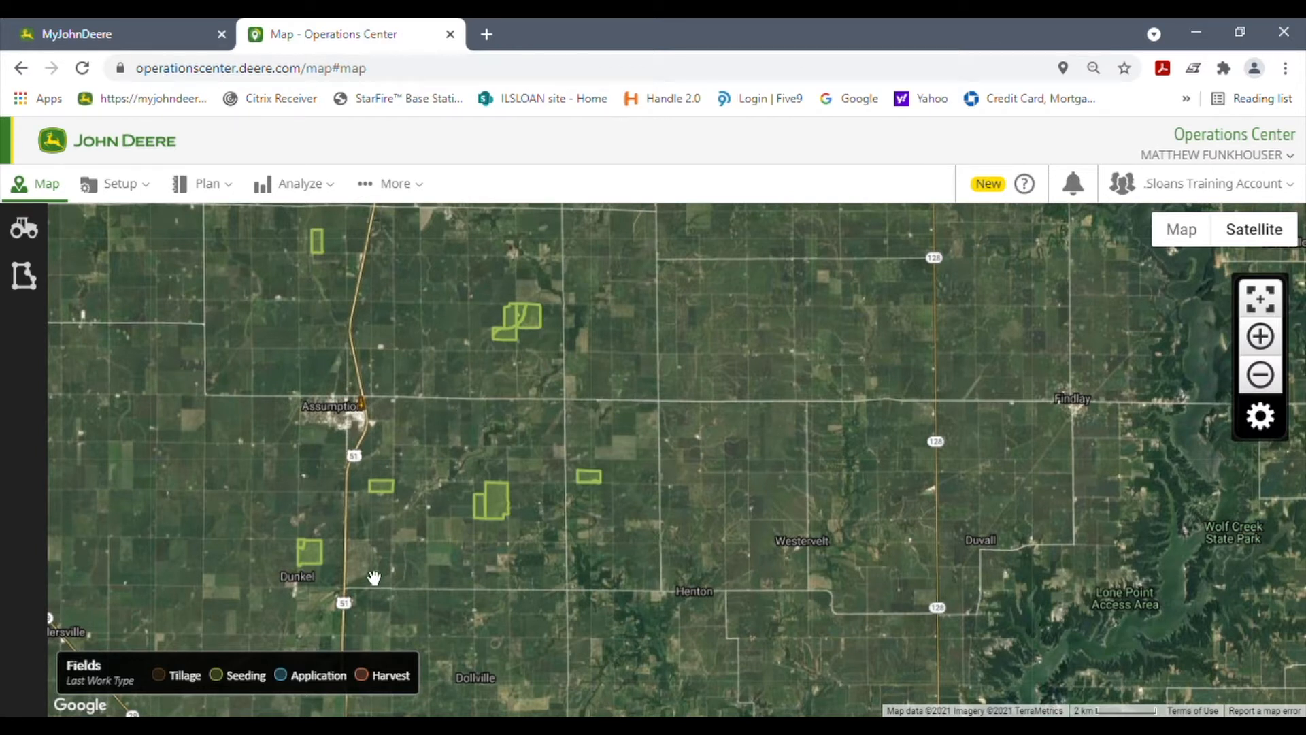
# Step: Show the list of fields on the map and filter it by "80"
pyautogui.moveTo(537, 330)
pyautogui.moveTo(507, 510)
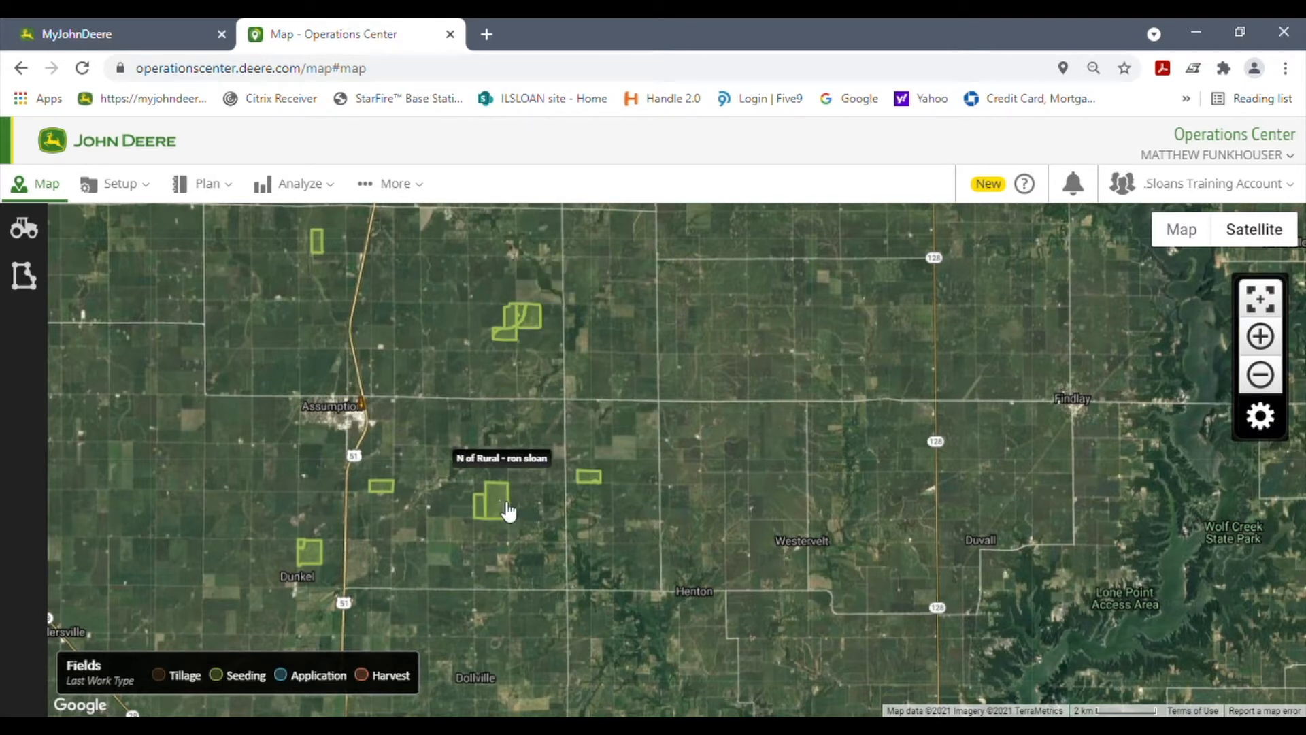
pyautogui.moveTo(390, 494)
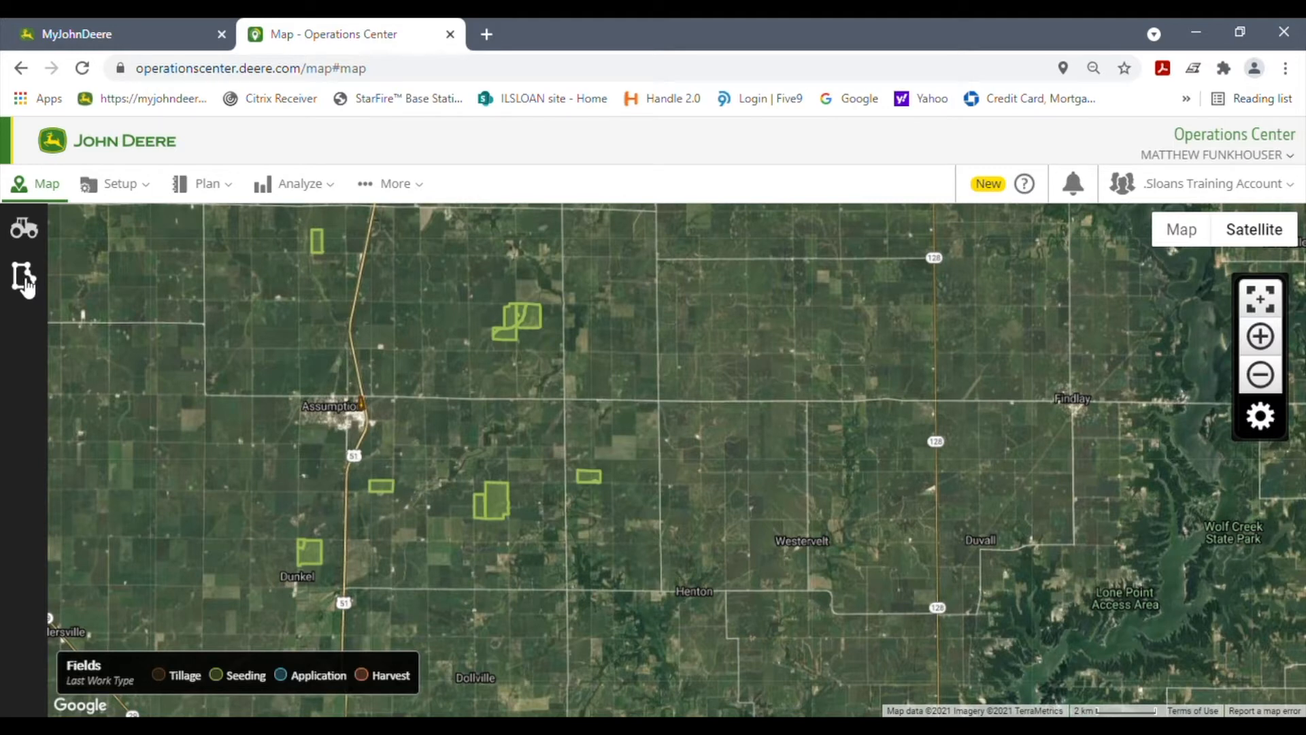
pyautogui.click(24, 277)
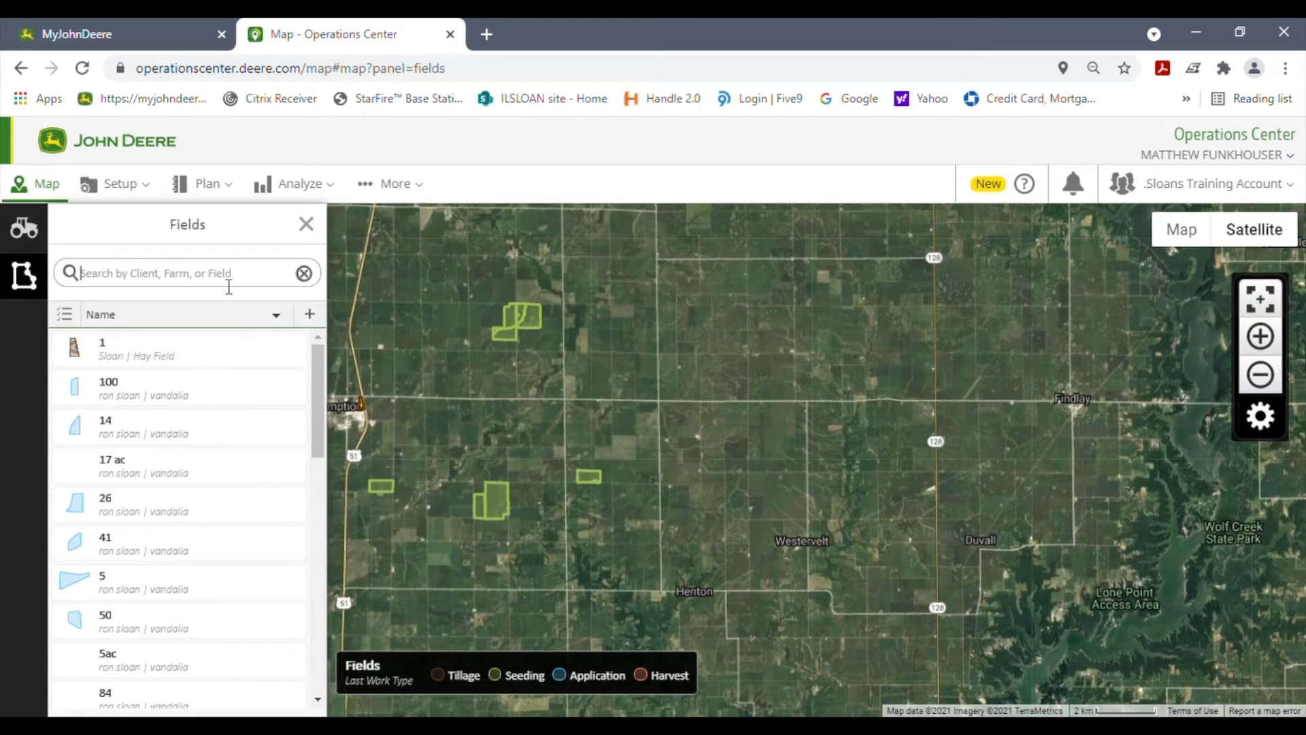
pyautogui.click(230, 286)
pyautogui.write('80')
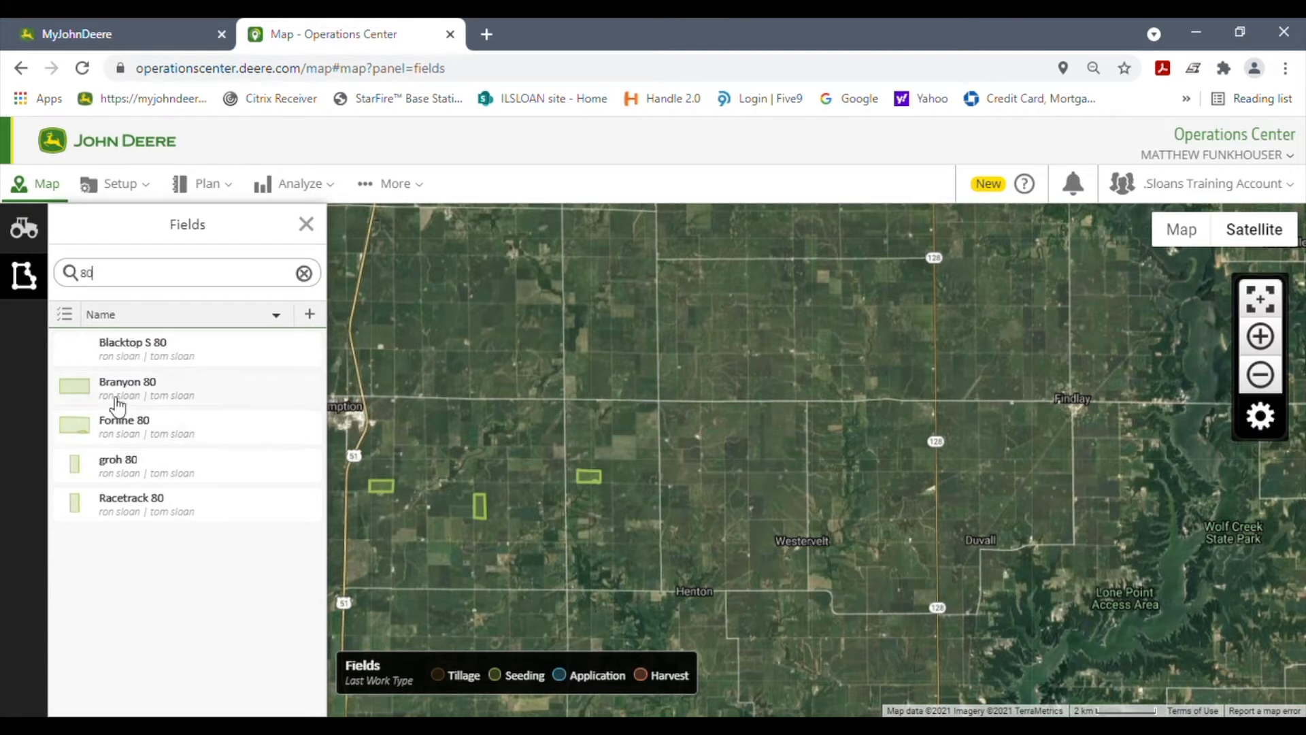
# Step: Open the details of the Blacktop S 80 field and go to its locations in Land
pyautogui.click(239, 352)
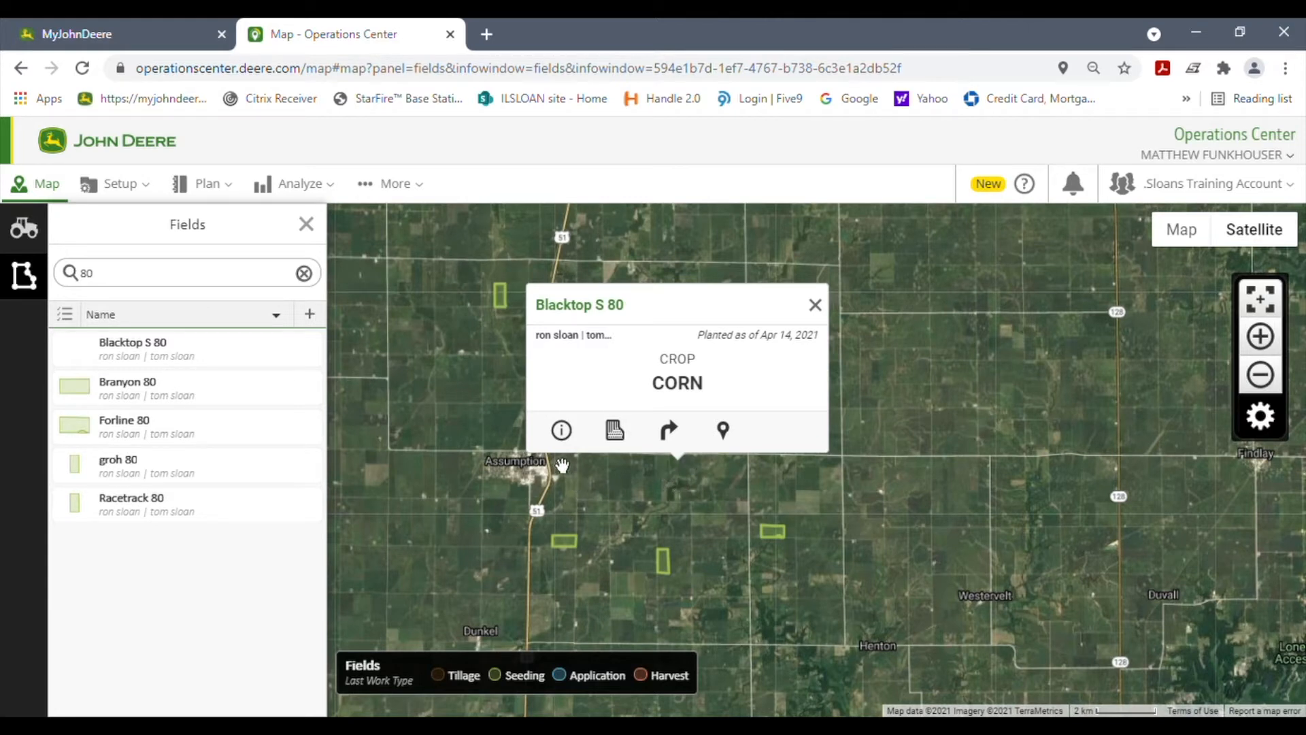
pyautogui.click(565, 434)
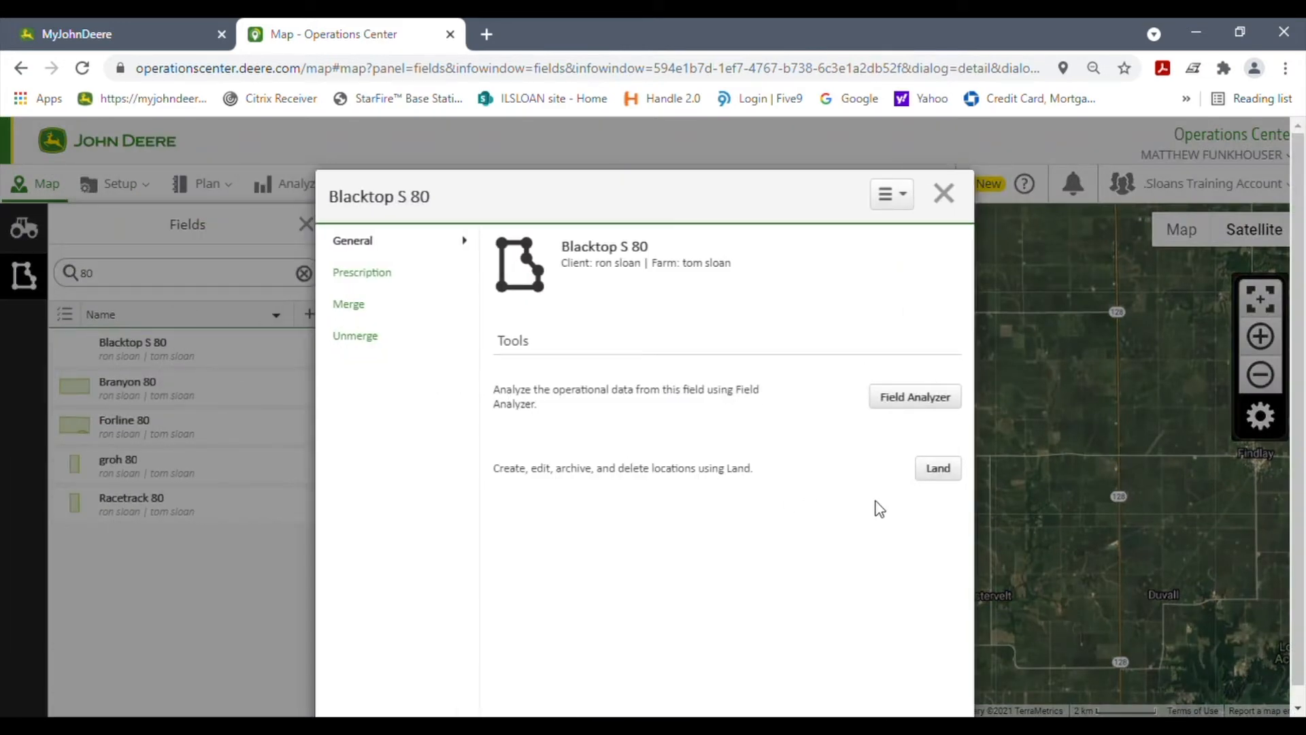
pyautogui.click(943, 476)
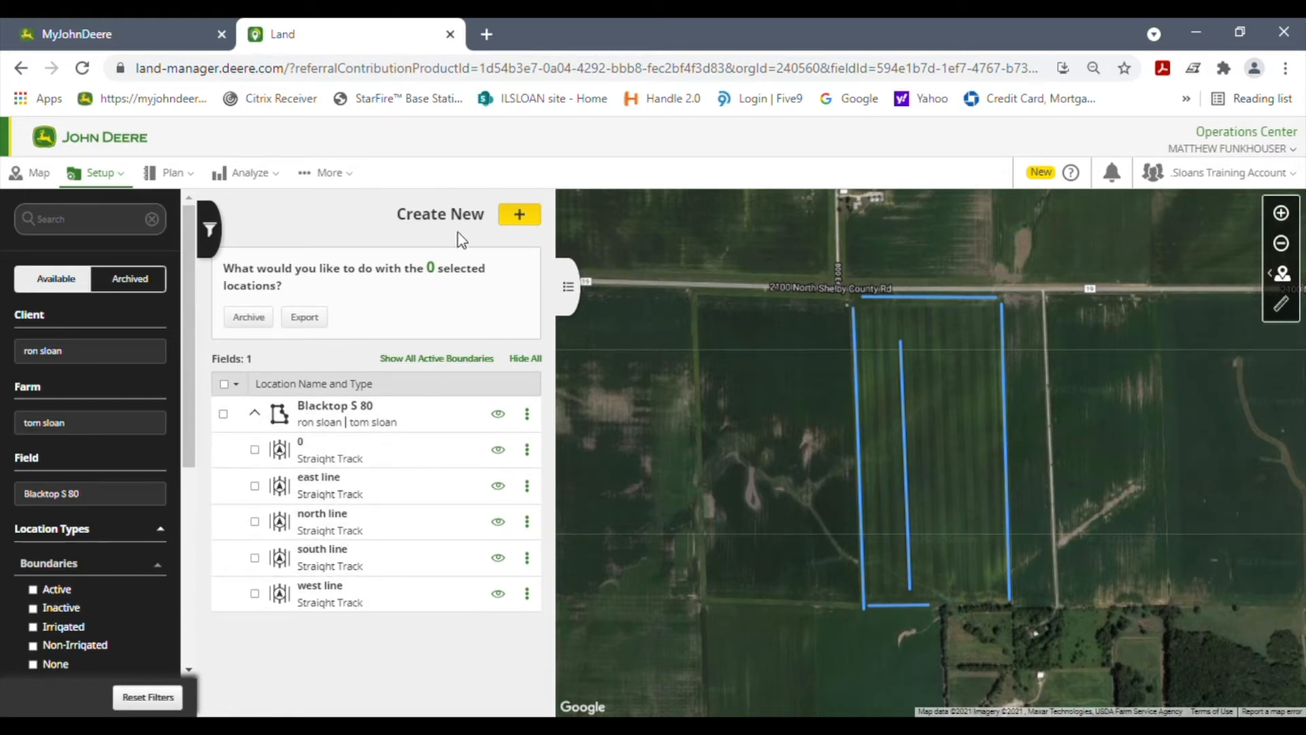
# Step: Begin creating a new boundary from a previous operation, associated with the Blacktop S 80 field
pyautogui.click(520, 216)
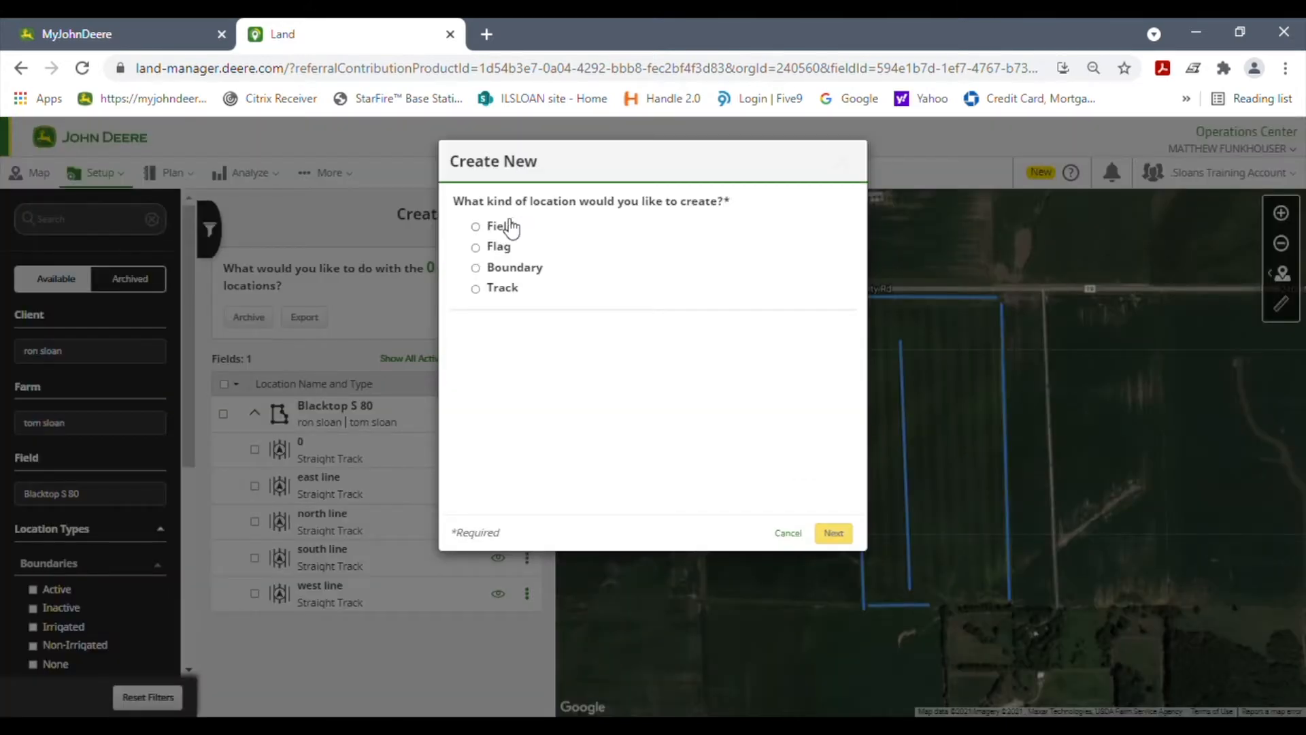
pyautogui.click(476, 269)
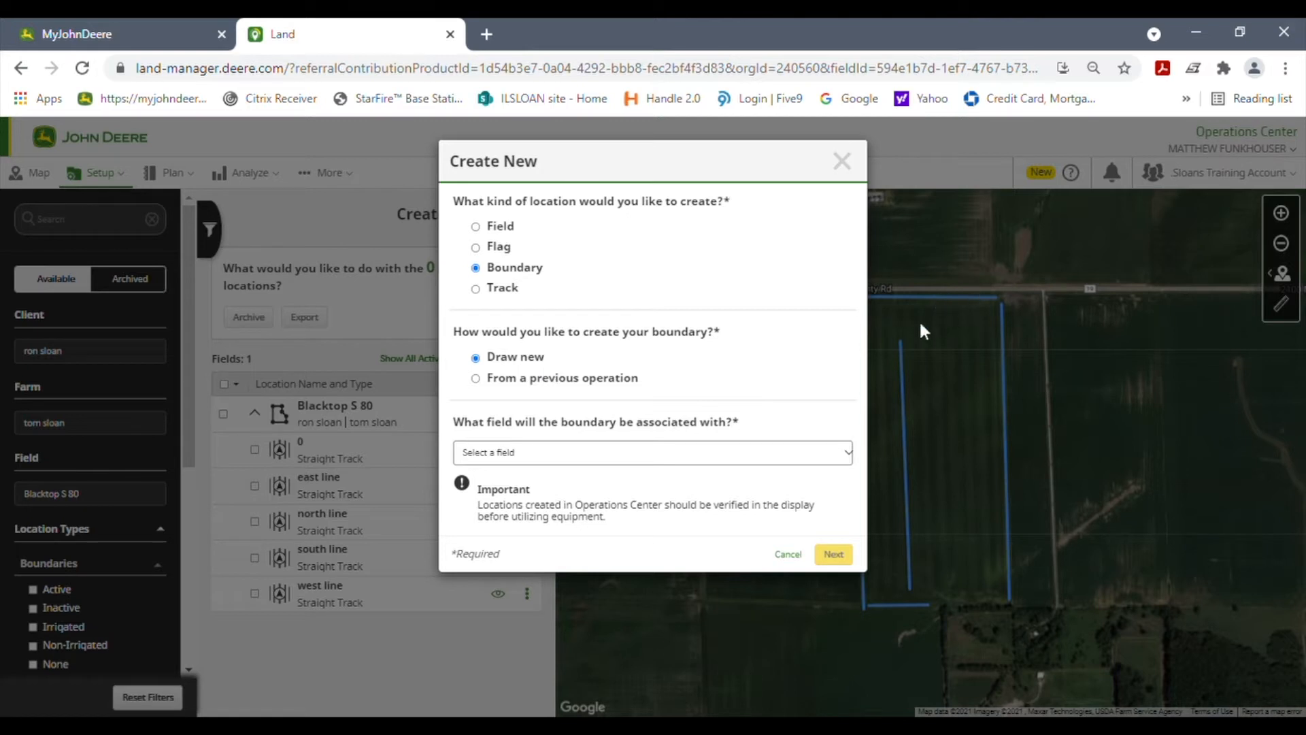
pyautogui.click(476, 379)
pyautogui.click(638, 464)
pyautogui.write('80')
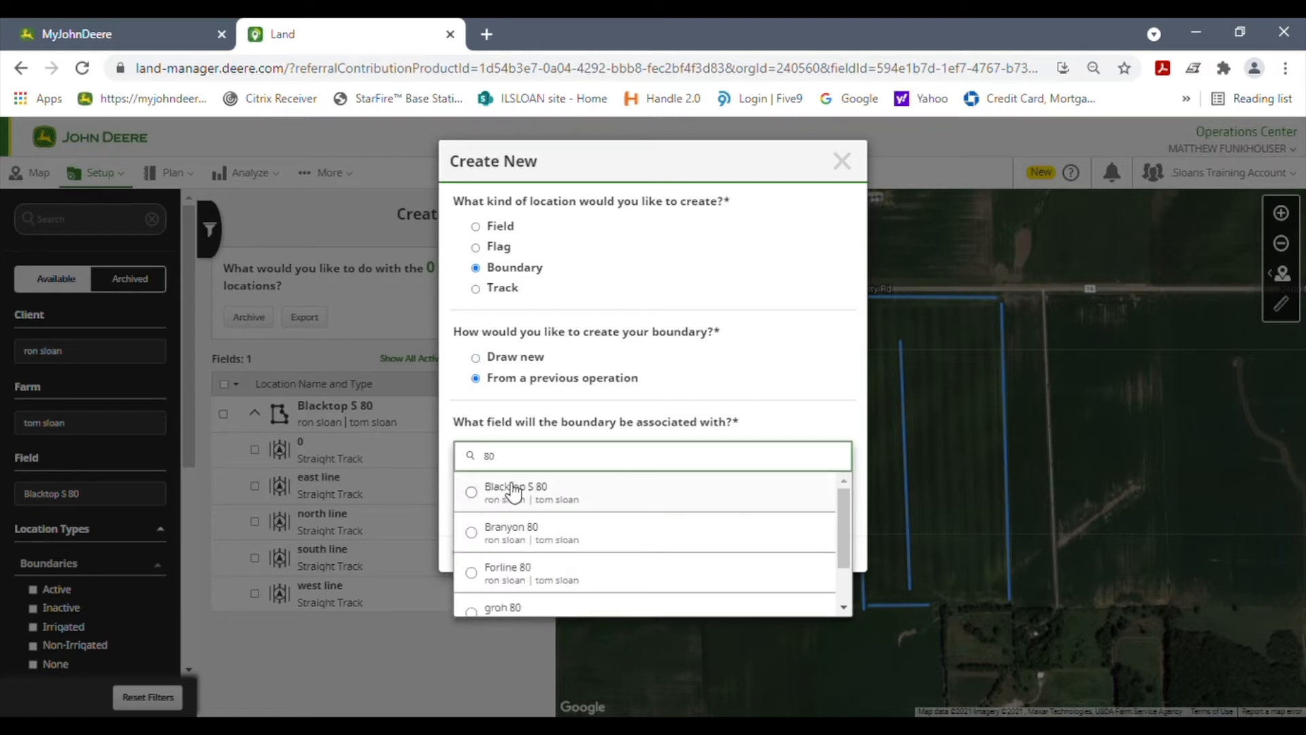
pyautogui.click(589, 497)
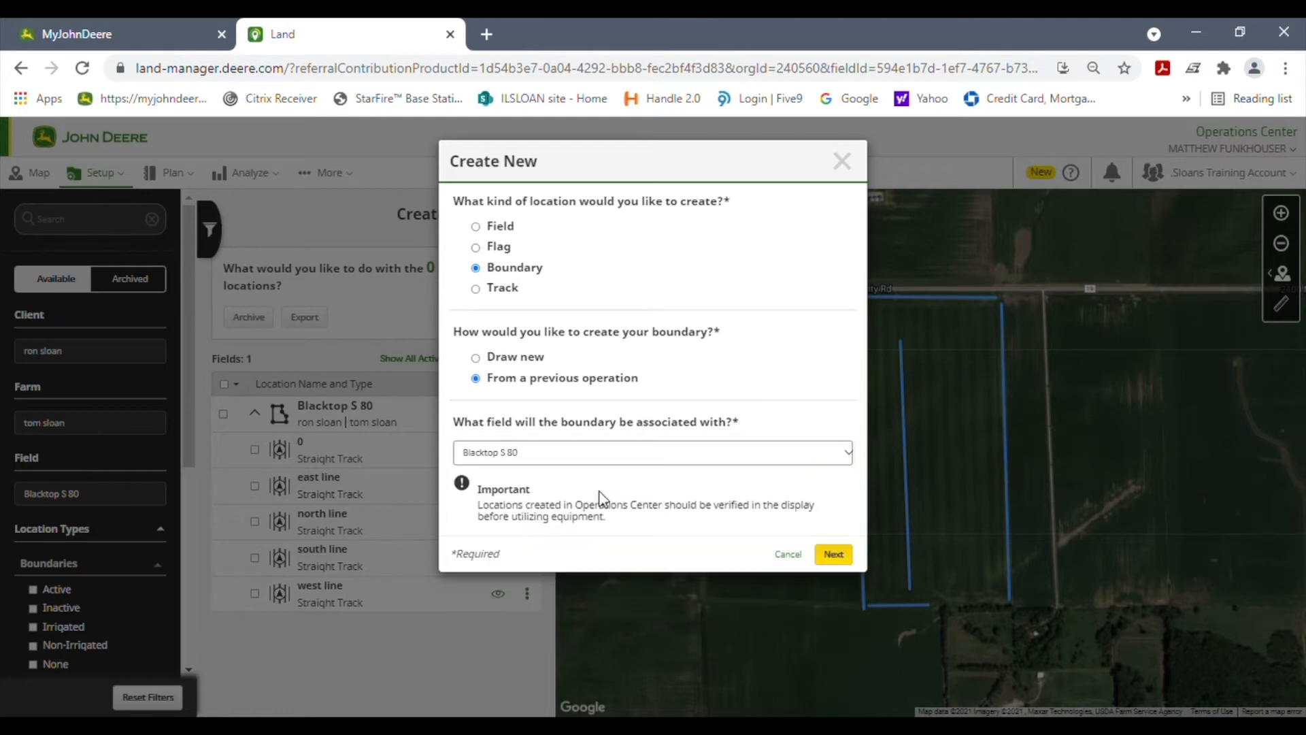
pyautogui.click(838, 553)
# Step: Name the boundary "80 test" and base it on the corn seeding operation of Apr 14, 2021
pyautogui.click(603, 228)
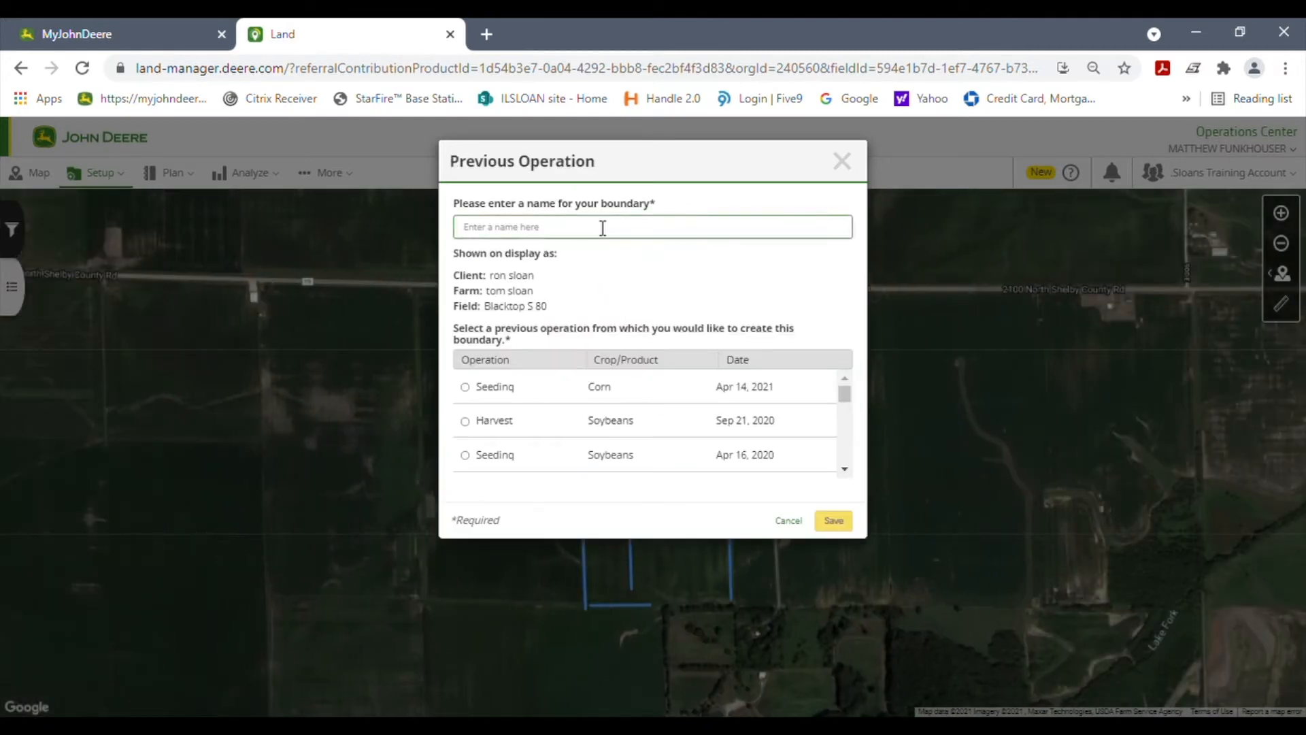
pyautogui.write('80 test')
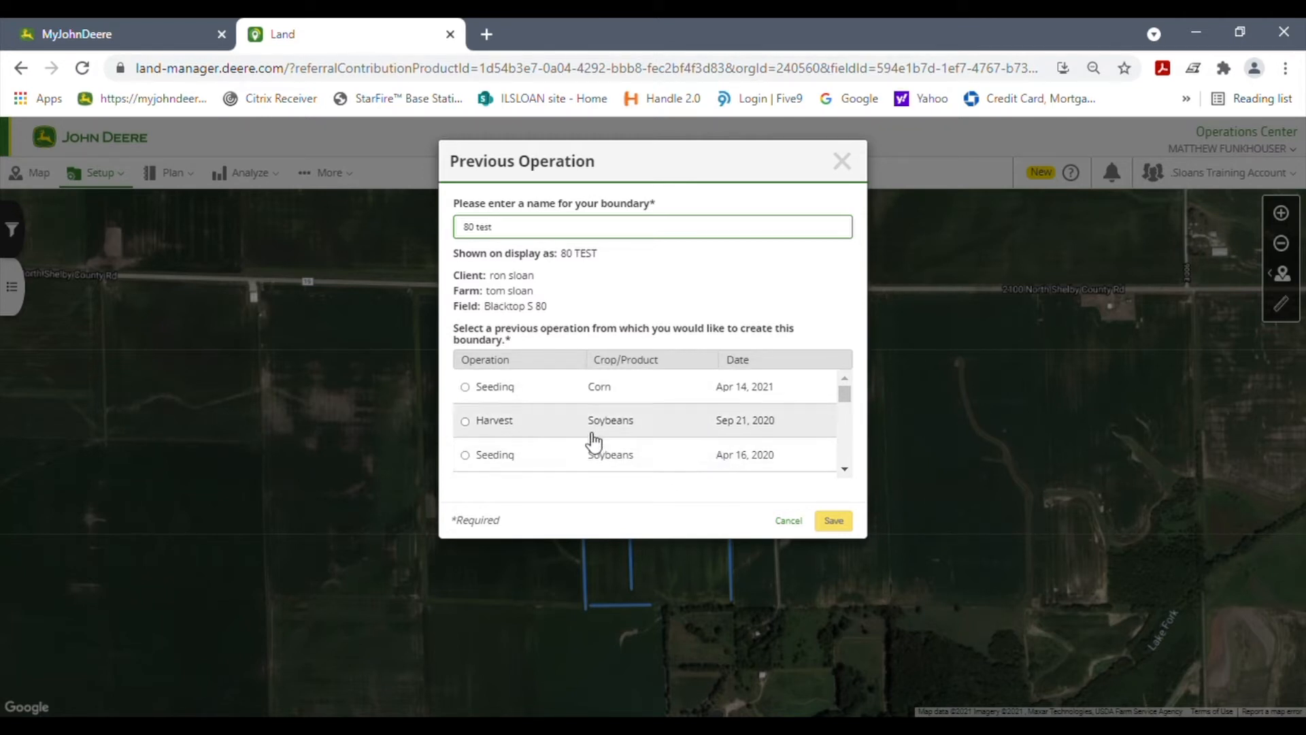
pyautogui.click(465, 387)
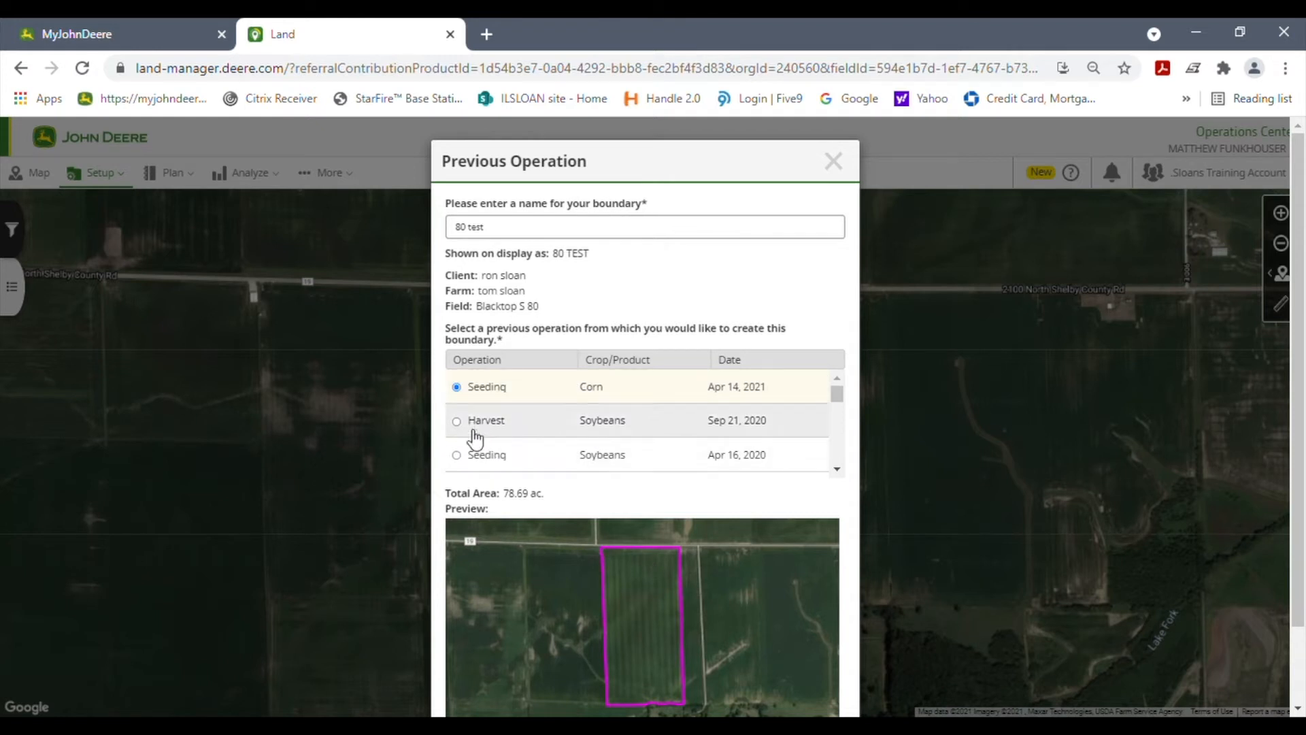
# Step: Preview the boundary from the soybean harvest of Sep 21, 2020 instead, and cancel the boundary creation
pyautogui.scroll(-1, 640, 548)
pyautogui.scroll(-1, 639, 541)
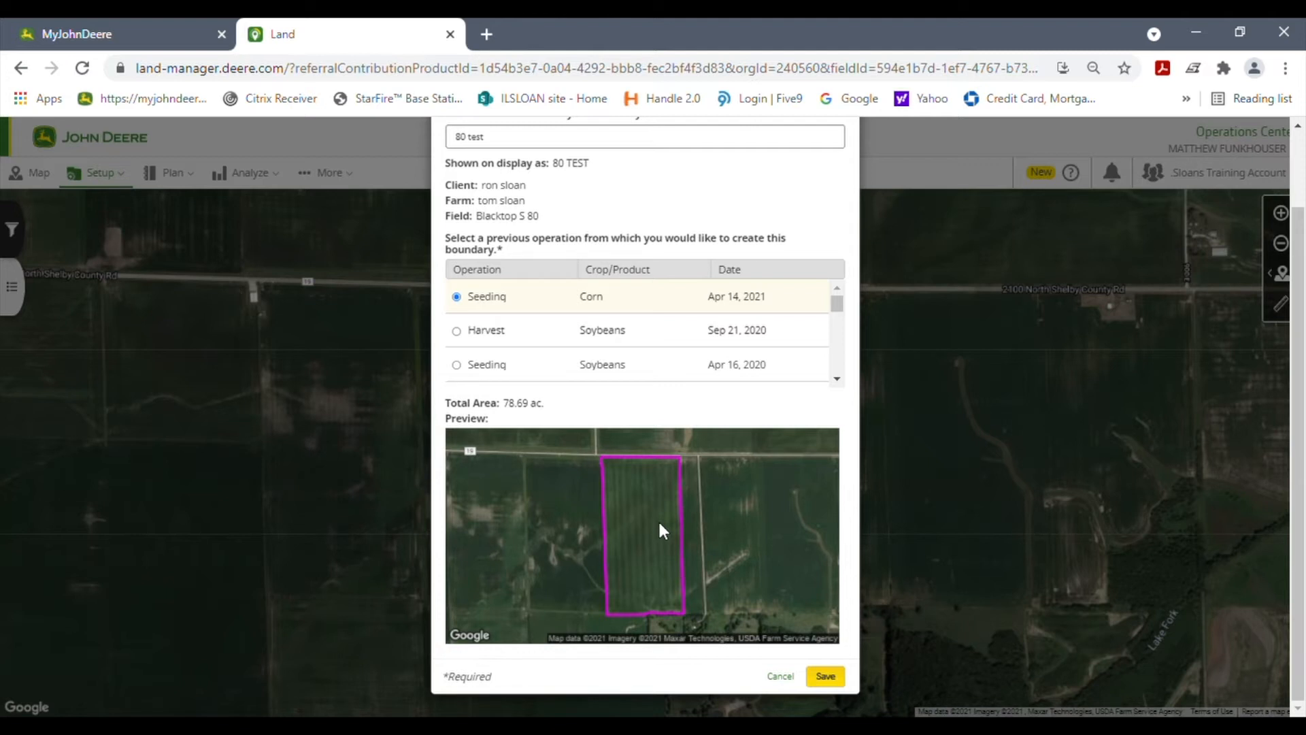
pyautogui.click(456, 332)
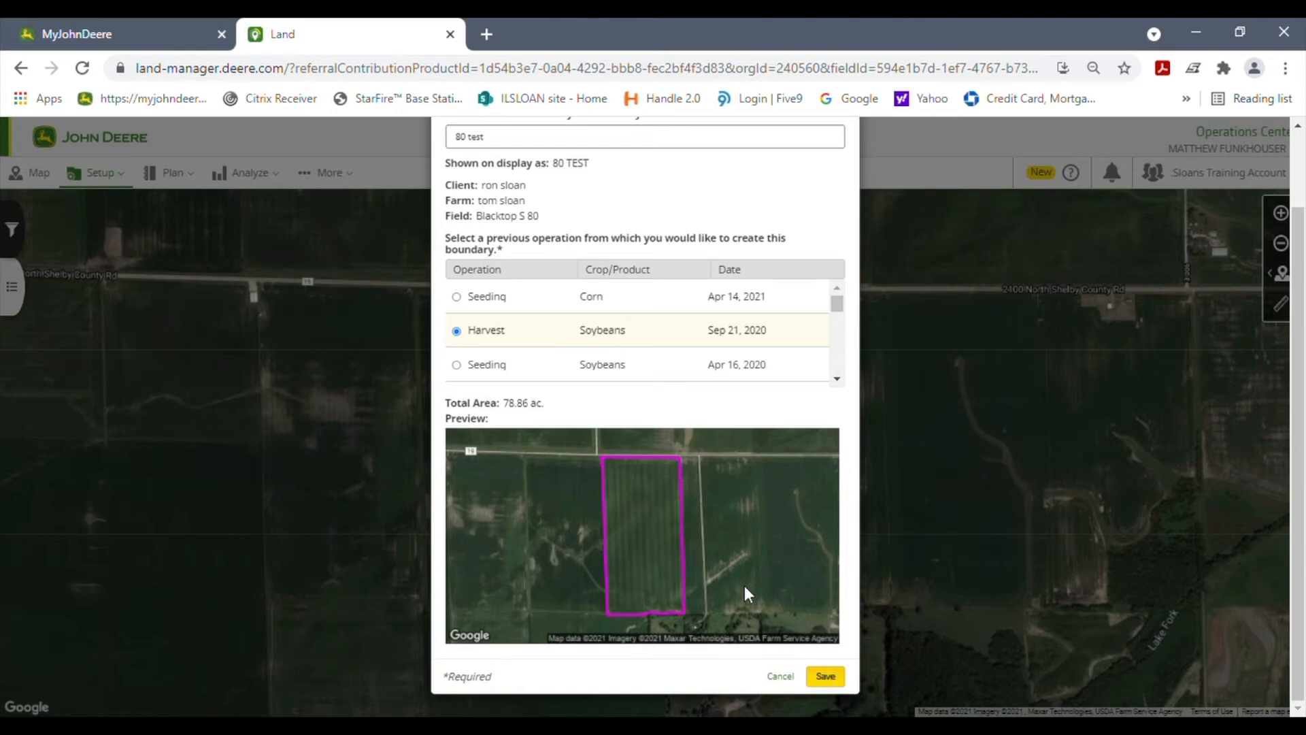
pyautogui.click(788, 677)
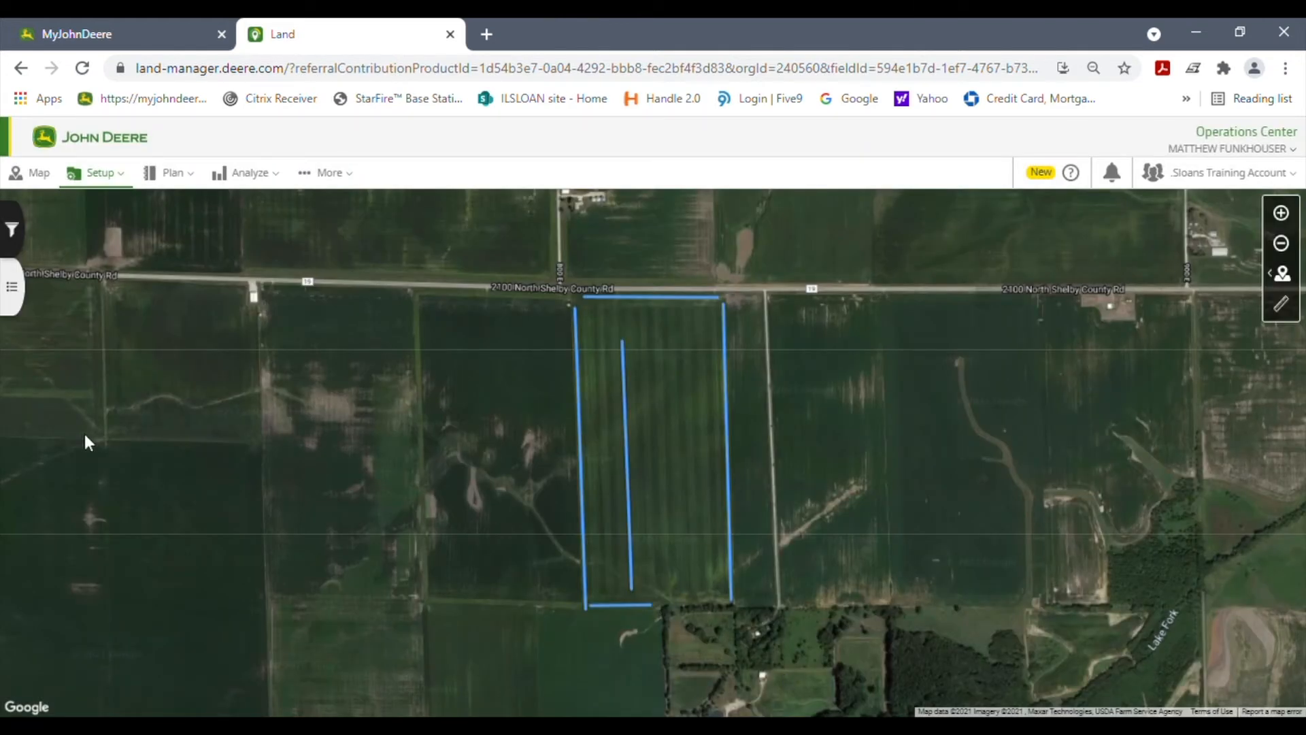
# Step: Start a new hand-drawn boundary associated with the Blacktop S 80 field
pyautogui.click(19, 291)
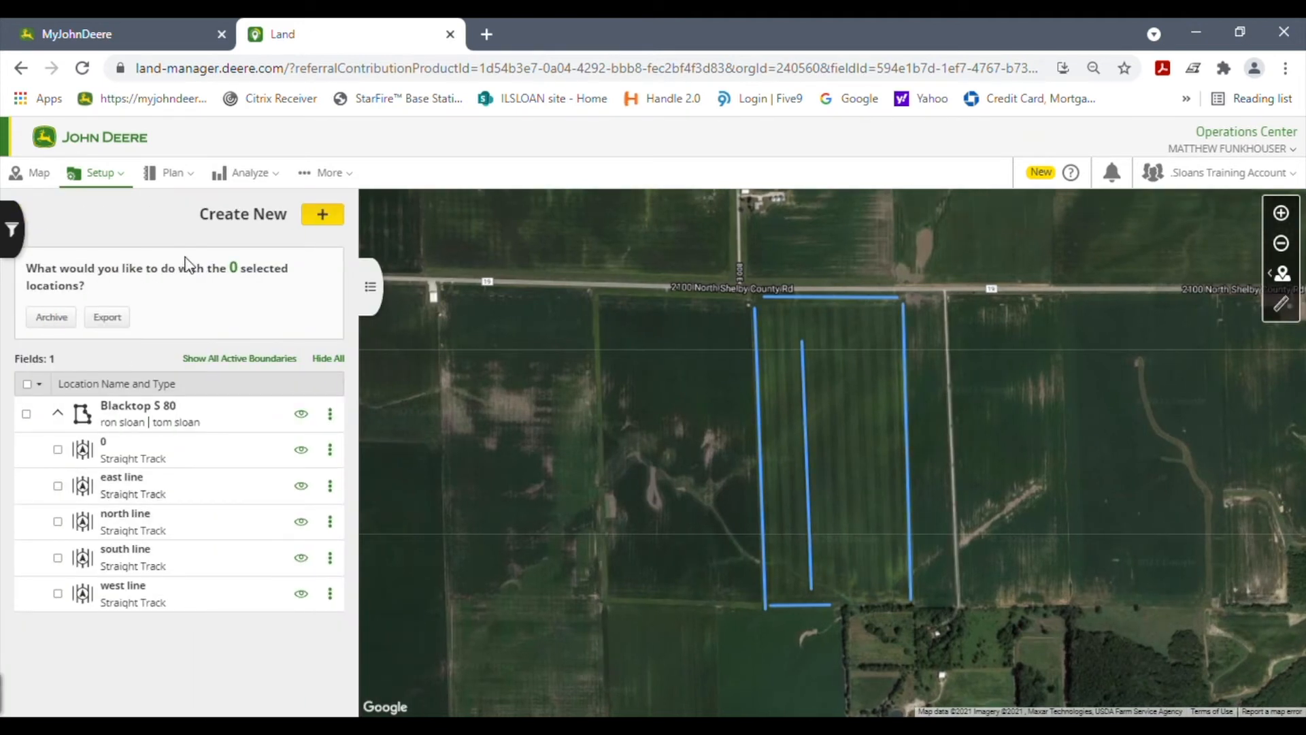
pyautogui.click(324, 214)
pyautogui.click(476, 268)
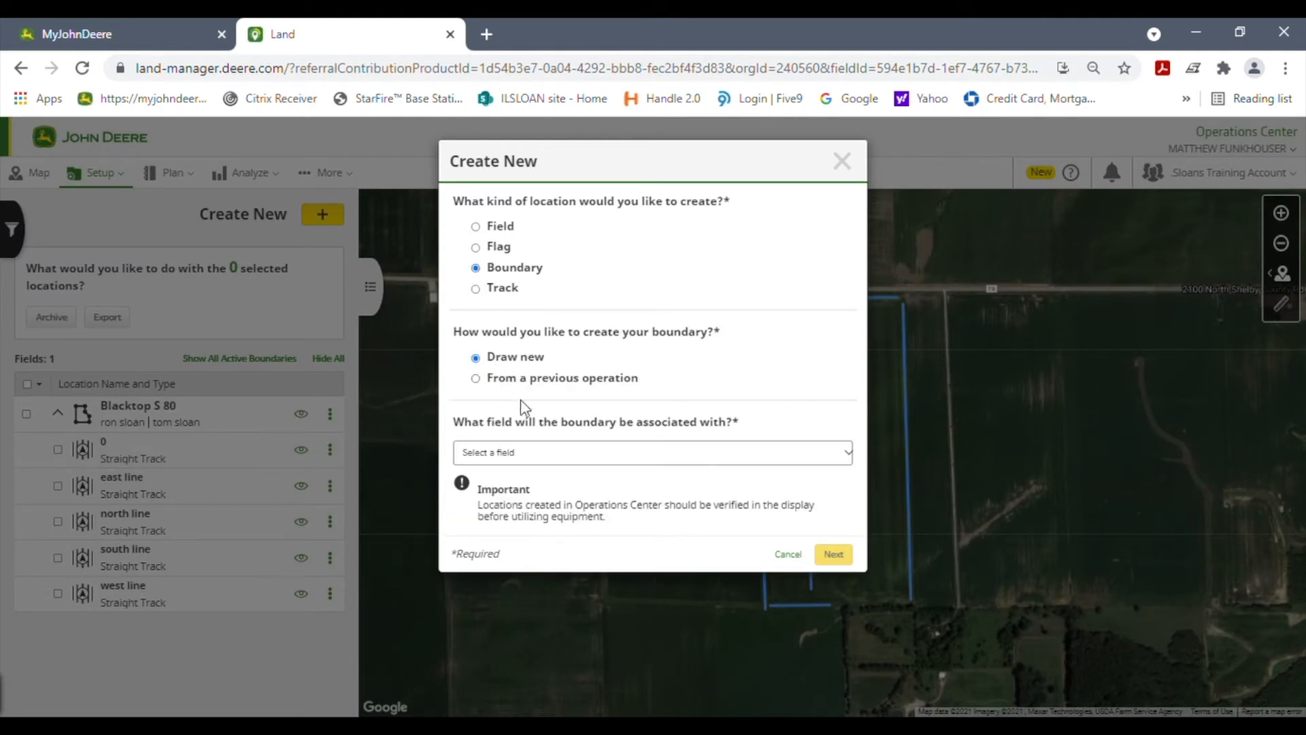
pyautogui.click(565, 454)
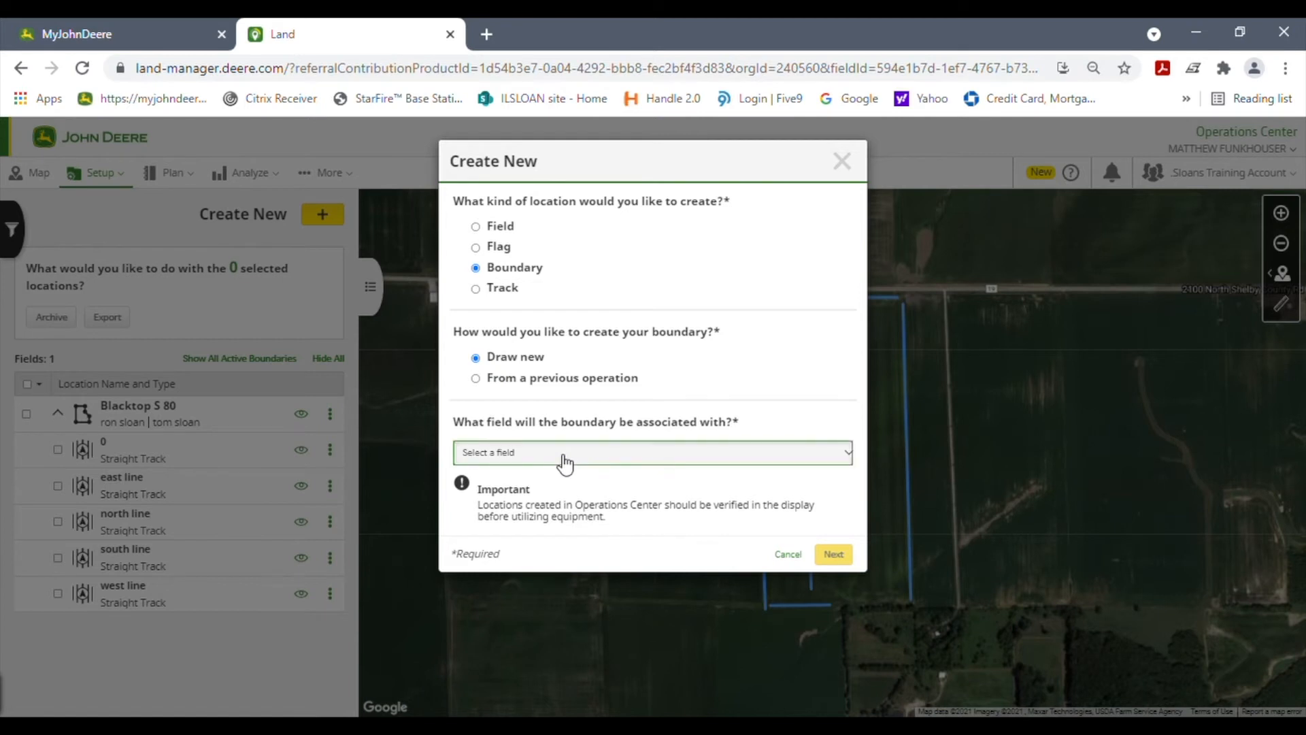
pyautogui.write('80')
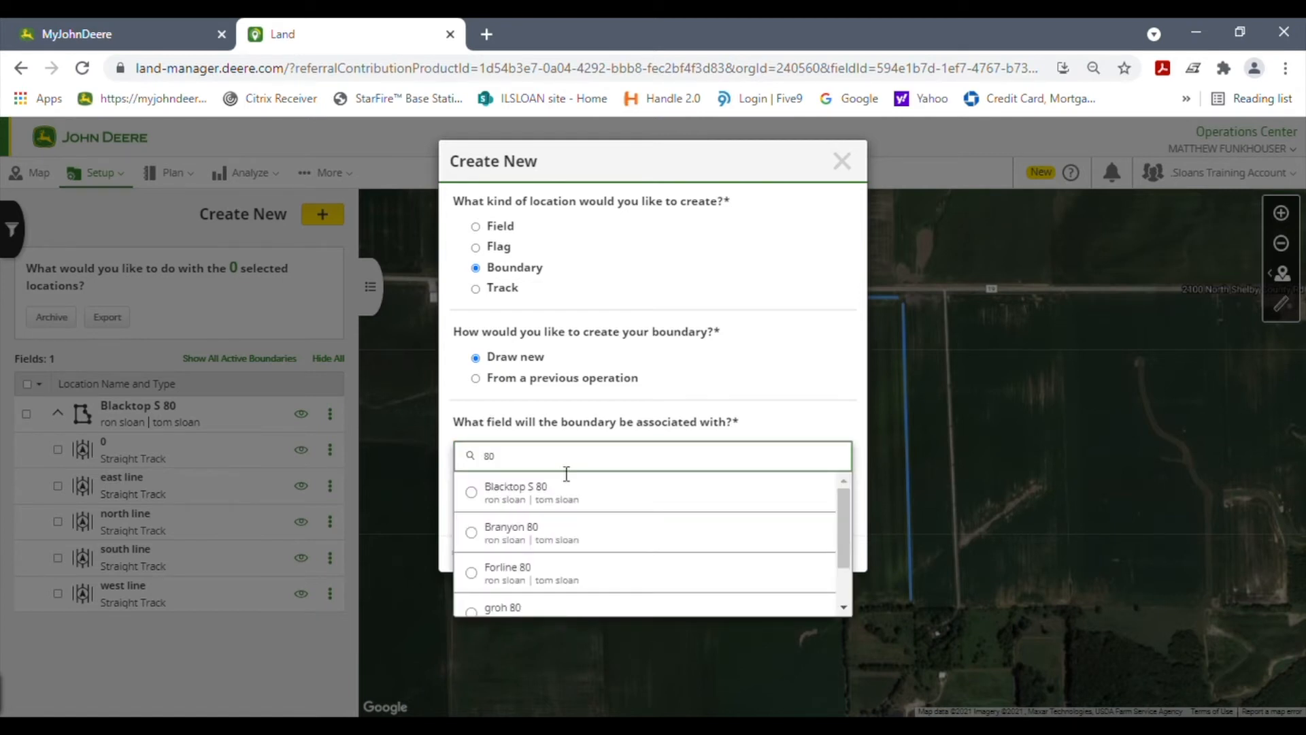
pyautogui.click(676, 503)
pyautogui.click(851, 557)
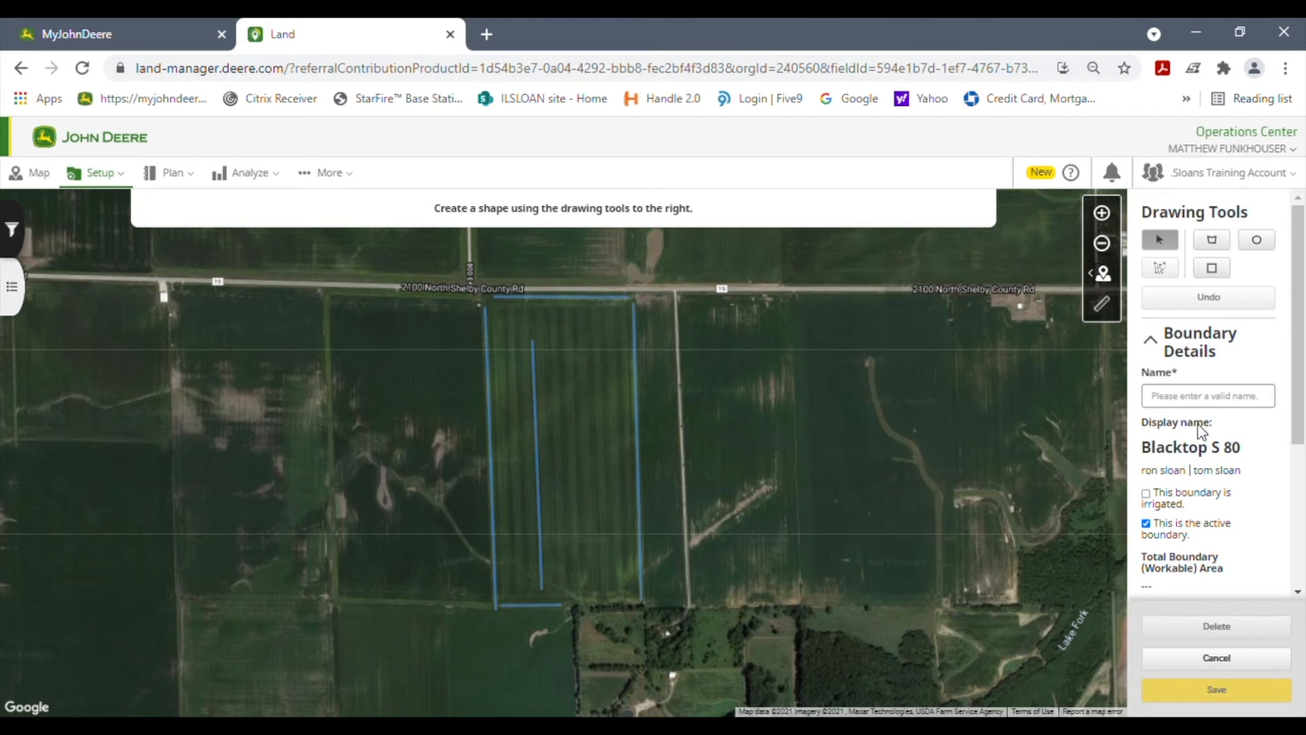
# Step: Name the new boundary "80 test"
pyautogui.click(1223, 401)
pyautogui.write('80 test')
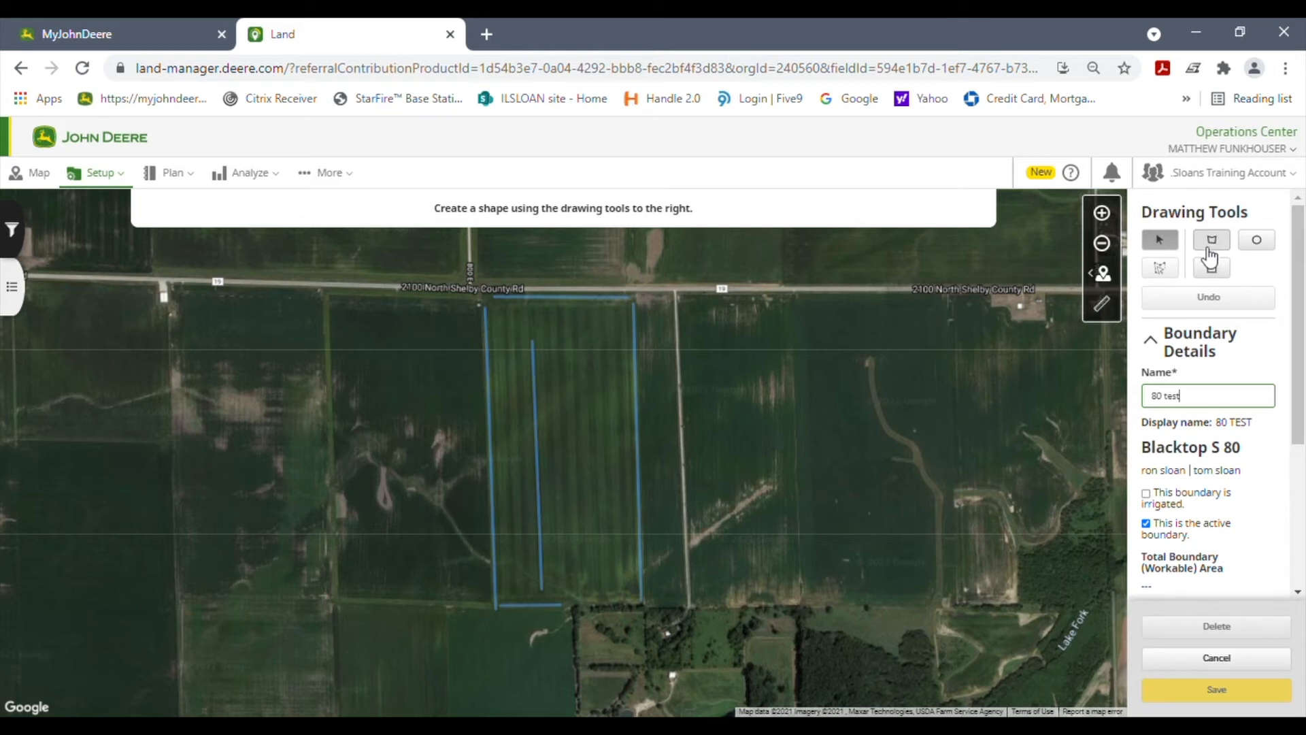
# Step: Try a rectangular boundary of about 87 acres over the field, and delete the shape
pyautogui.click(1213, 270)
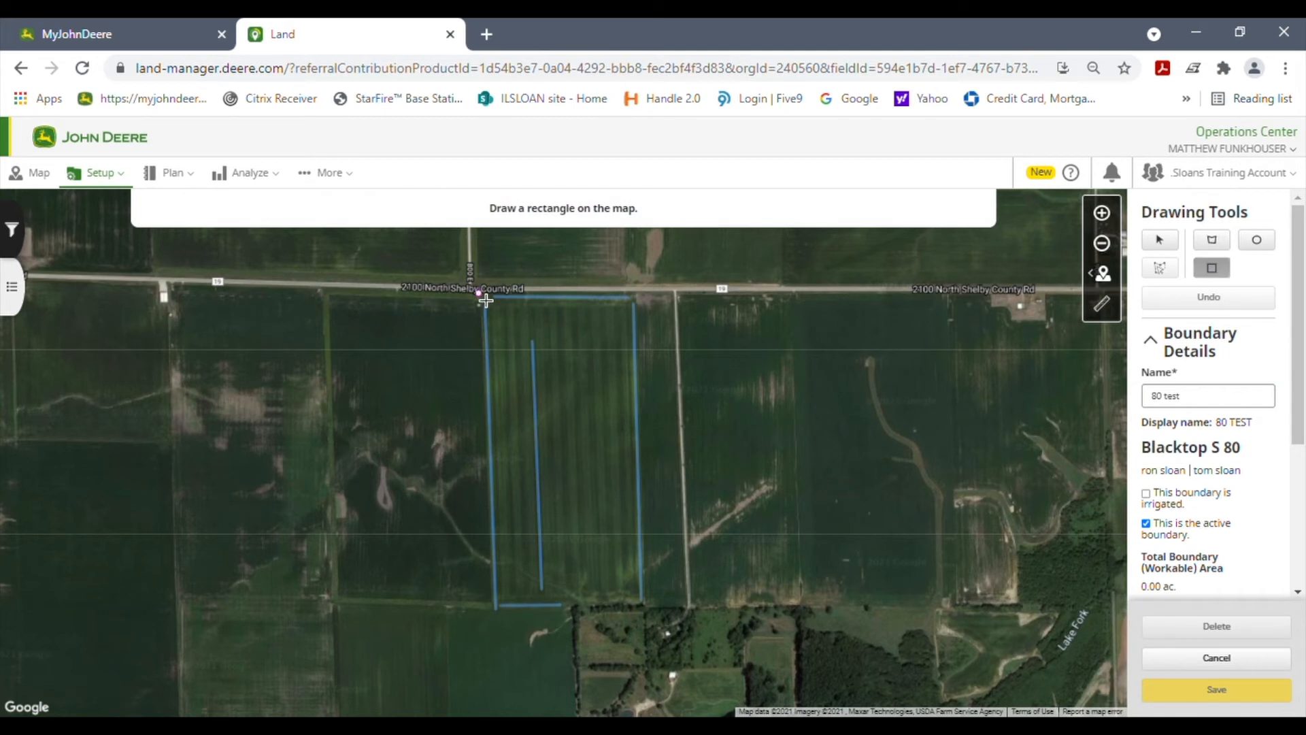
pyautogui.moveTo(486, 300); pyautogui.dragTo(655, 616)
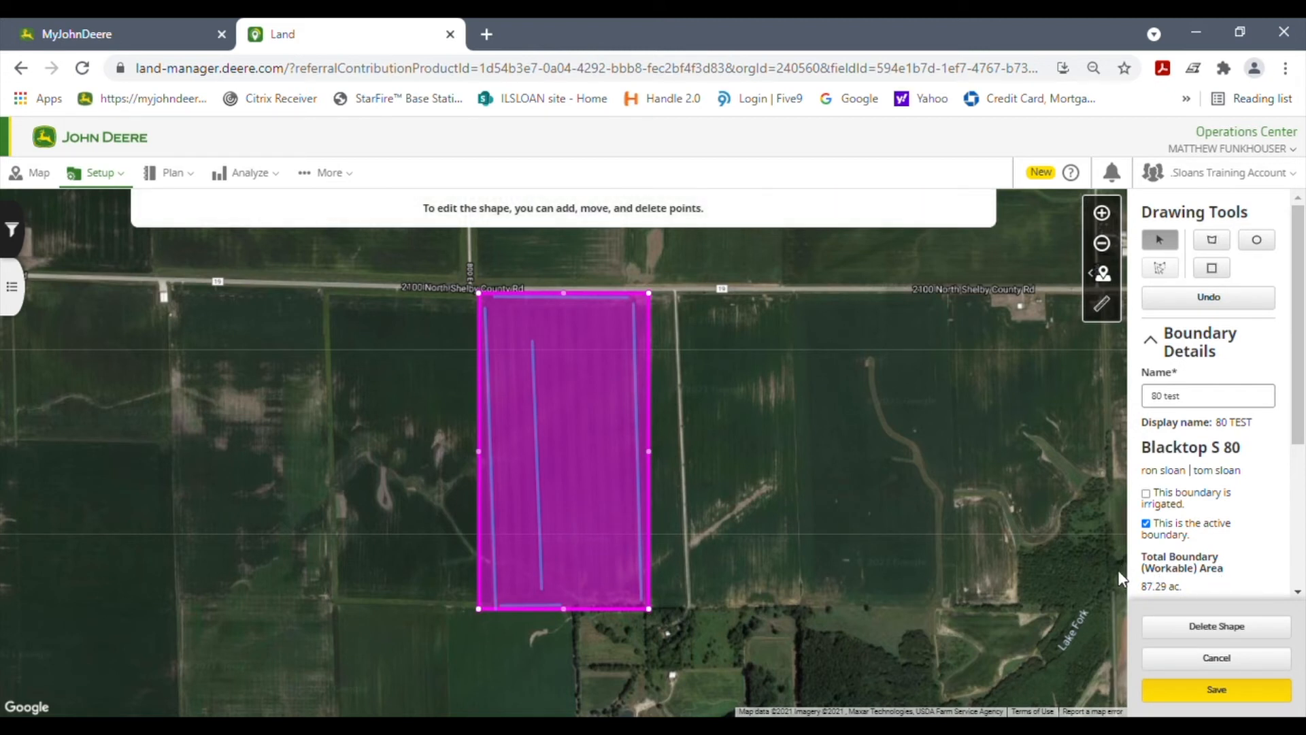
pyautogui.click(1266, 632)
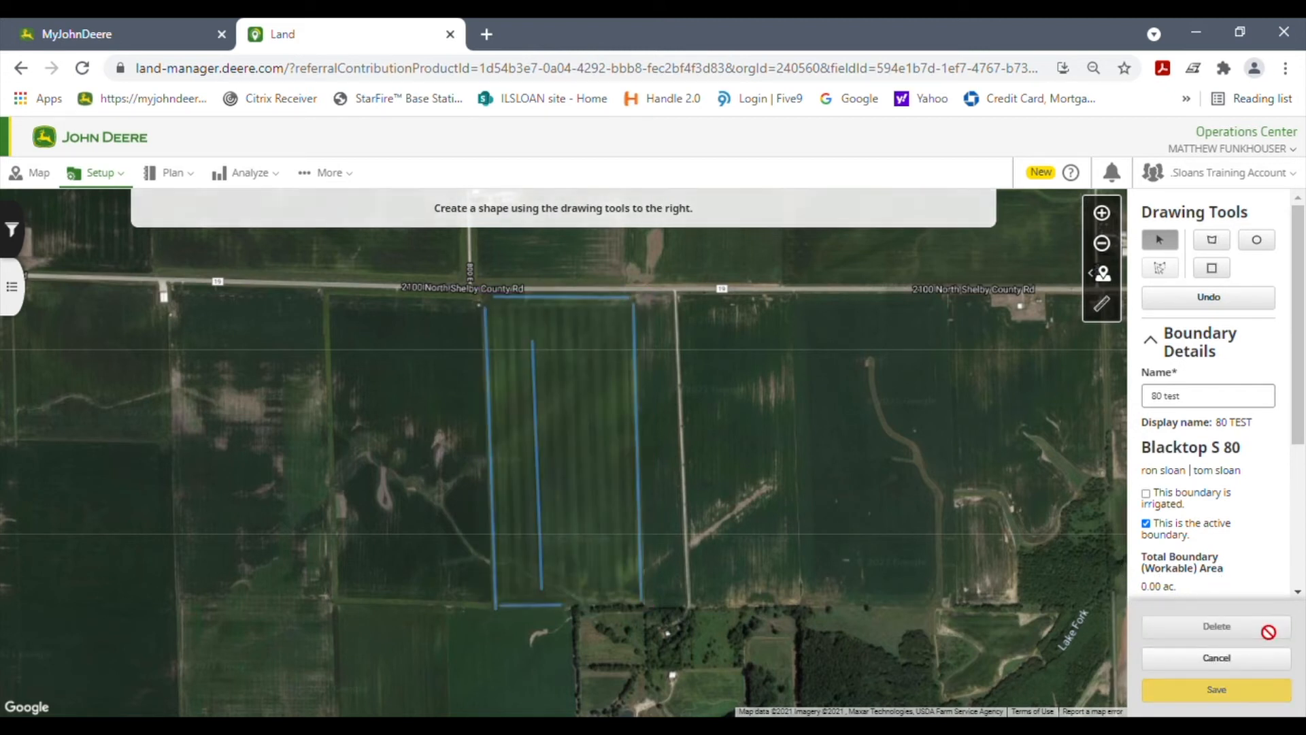
# Step: Begin a polygon at the field's northwest corner, tracing its north edge and the upper half of its east edge
pyautogui.click(1212, 242)
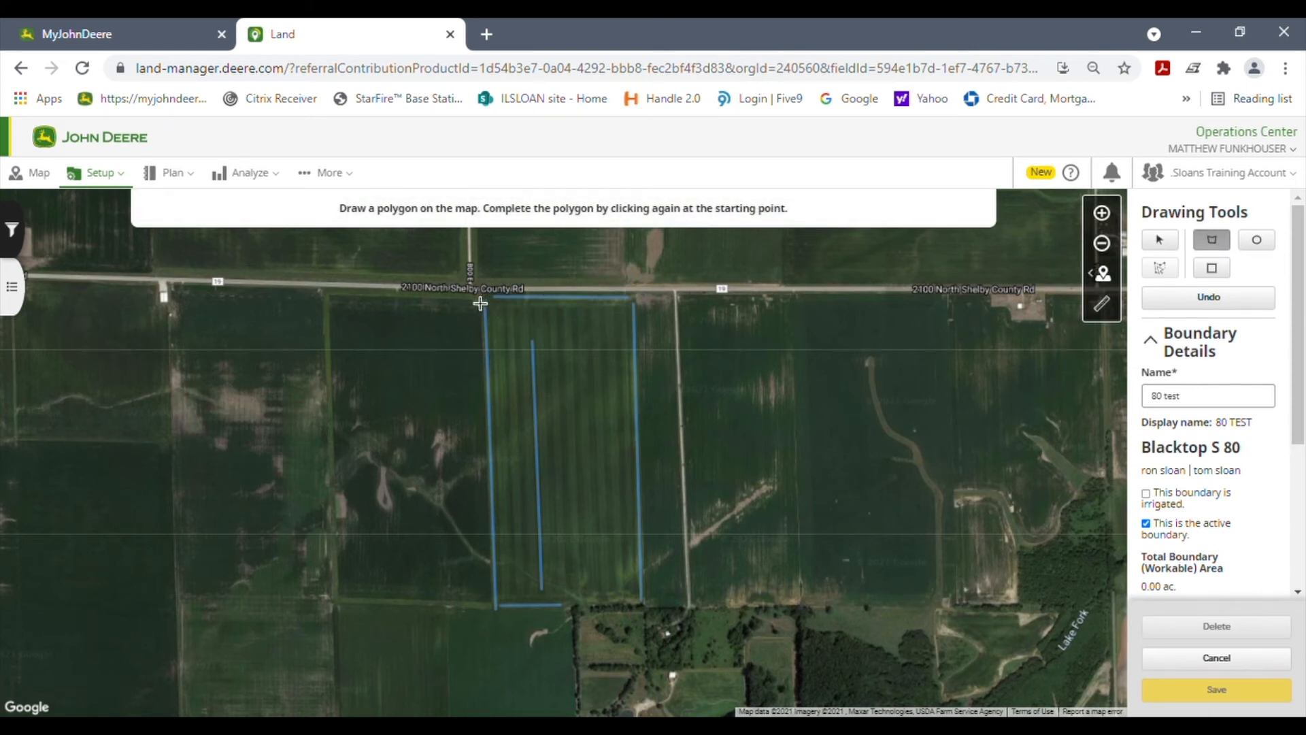
pyautogui.click(1102, 213)
pyautogui.moveTo(498, 347); pyautogui.dragTo(551, 460)
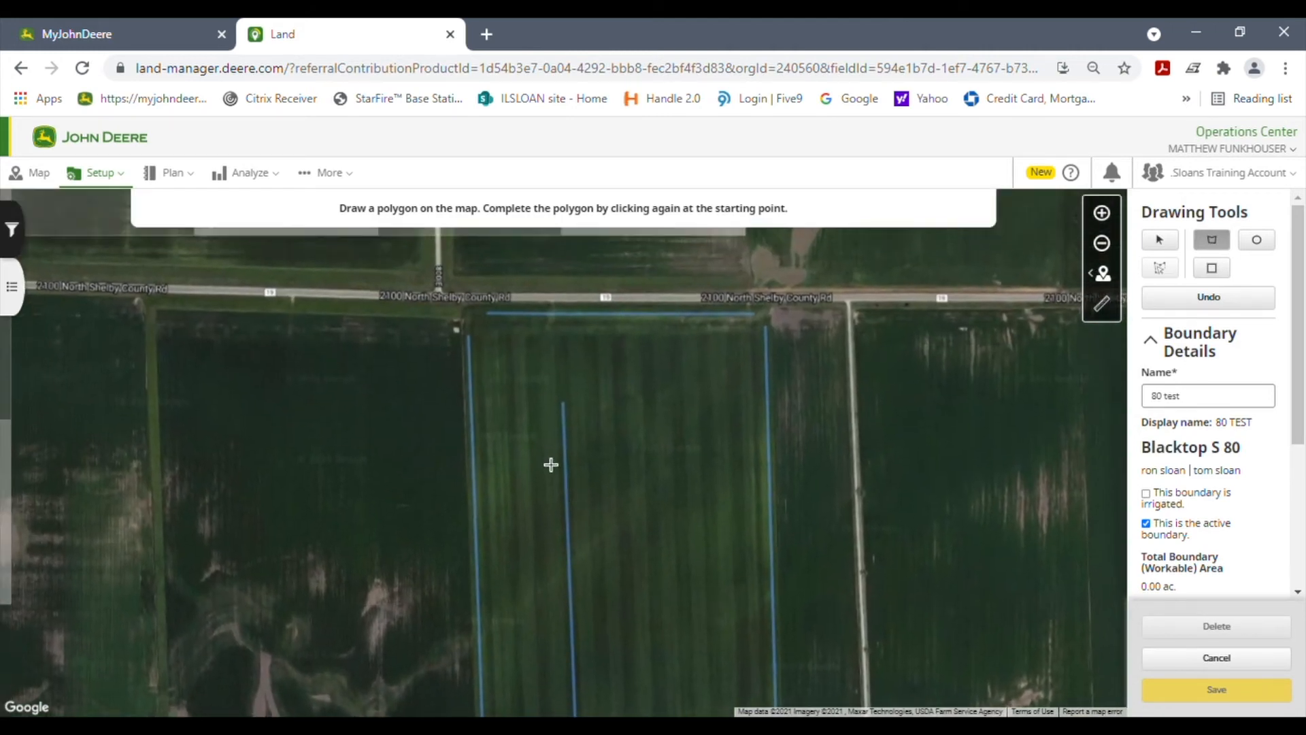
pyautogui.click(462, 306)
pyautogui.click(511, 308)
pyautogui.click(656, 309)
pyautogui.click(763, 308)
pyautogui.click(776, 343)
pyautogui.click(776, 382)
pyautogui.click(777, 422)
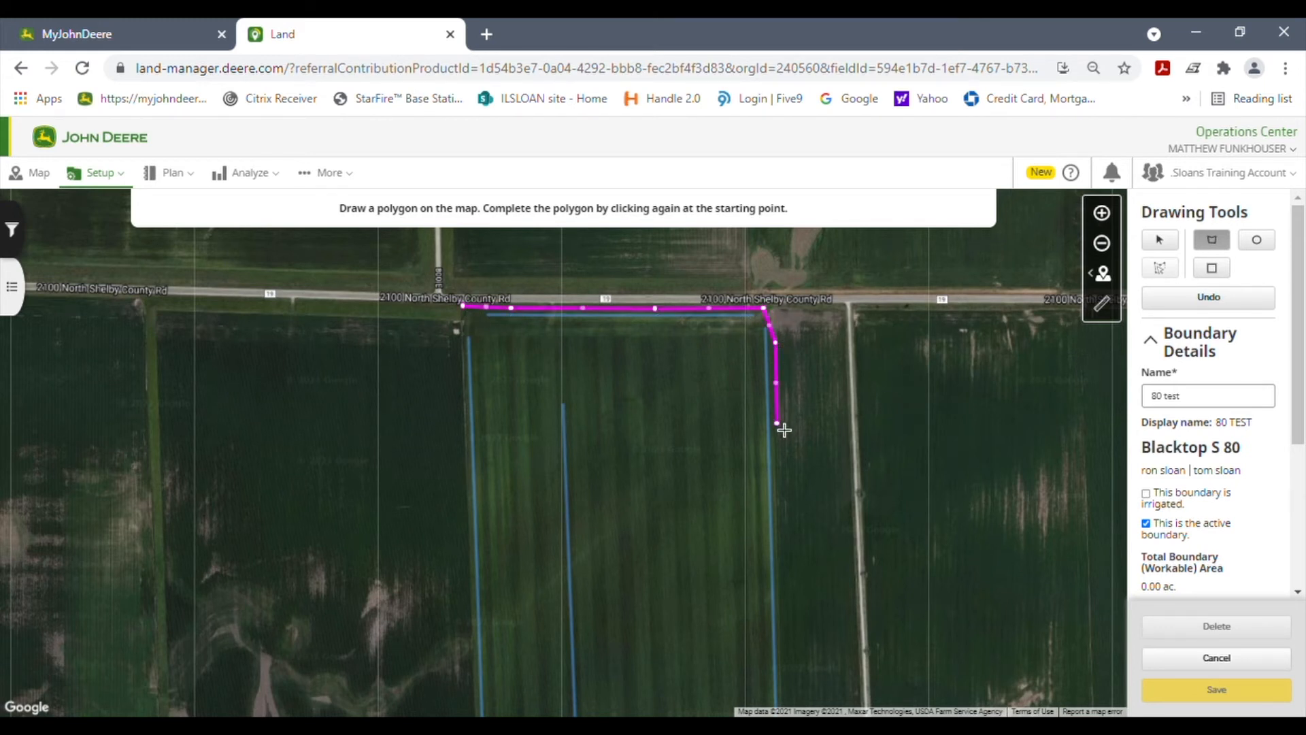
pyautogui.click(780, 594)
# Step: Complete the polygon along the remaining east, south and west edges, enclosing about 81 acres, and save the boundary
pyautogui.moveTo(712, 671); pyautogui.dragTo(671, 394)
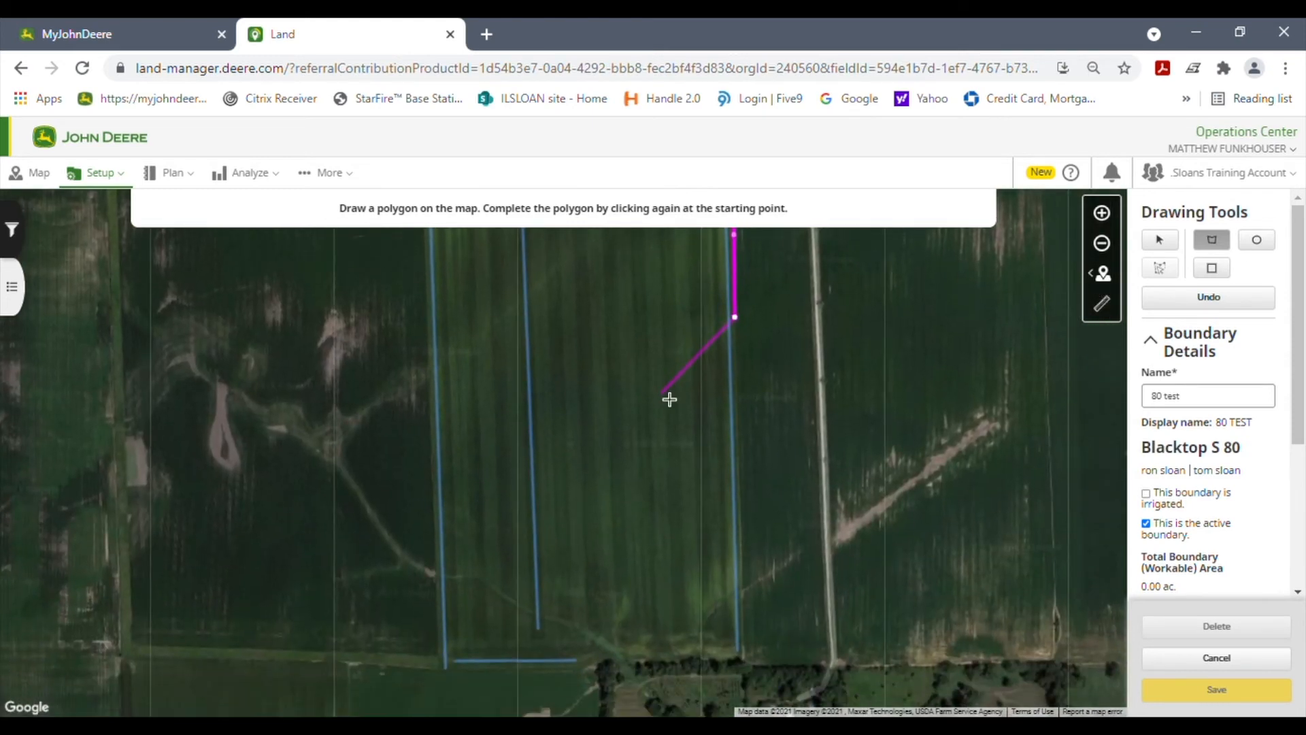
pyautogui.click(1102, 243)
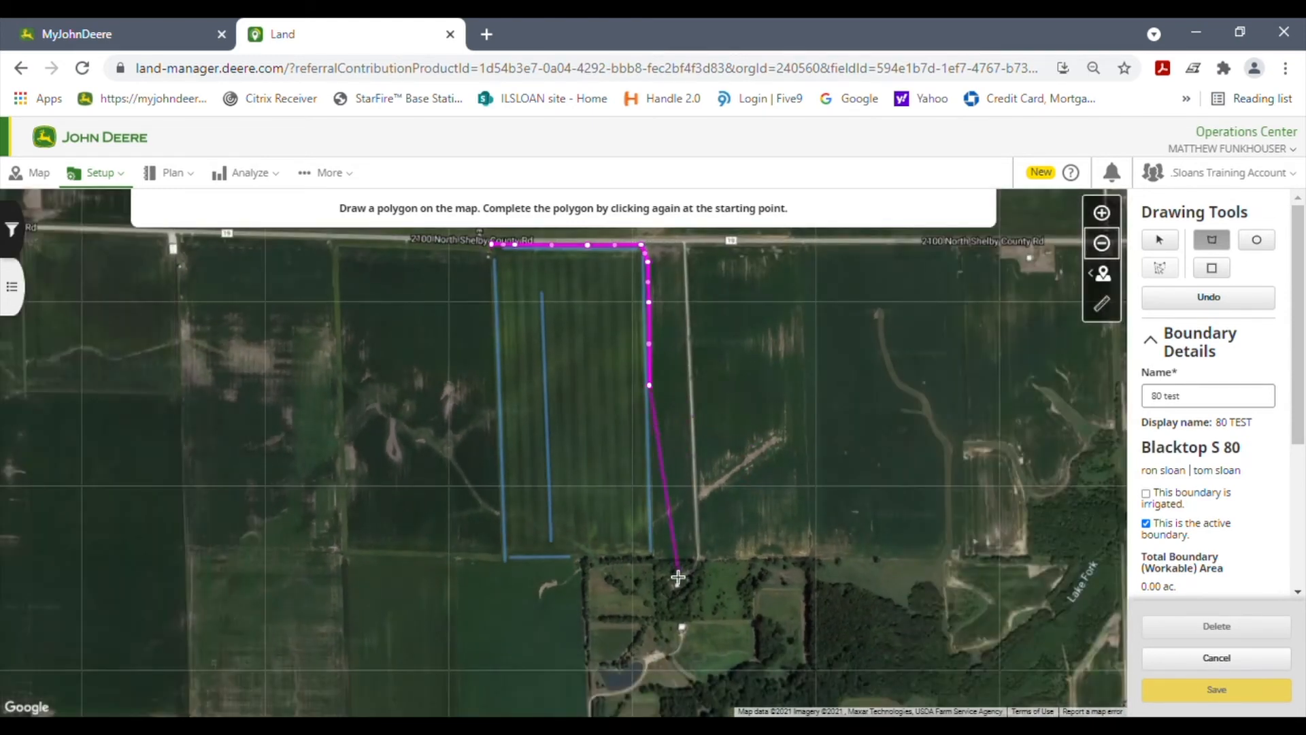
pyautogui.click(656, 563)
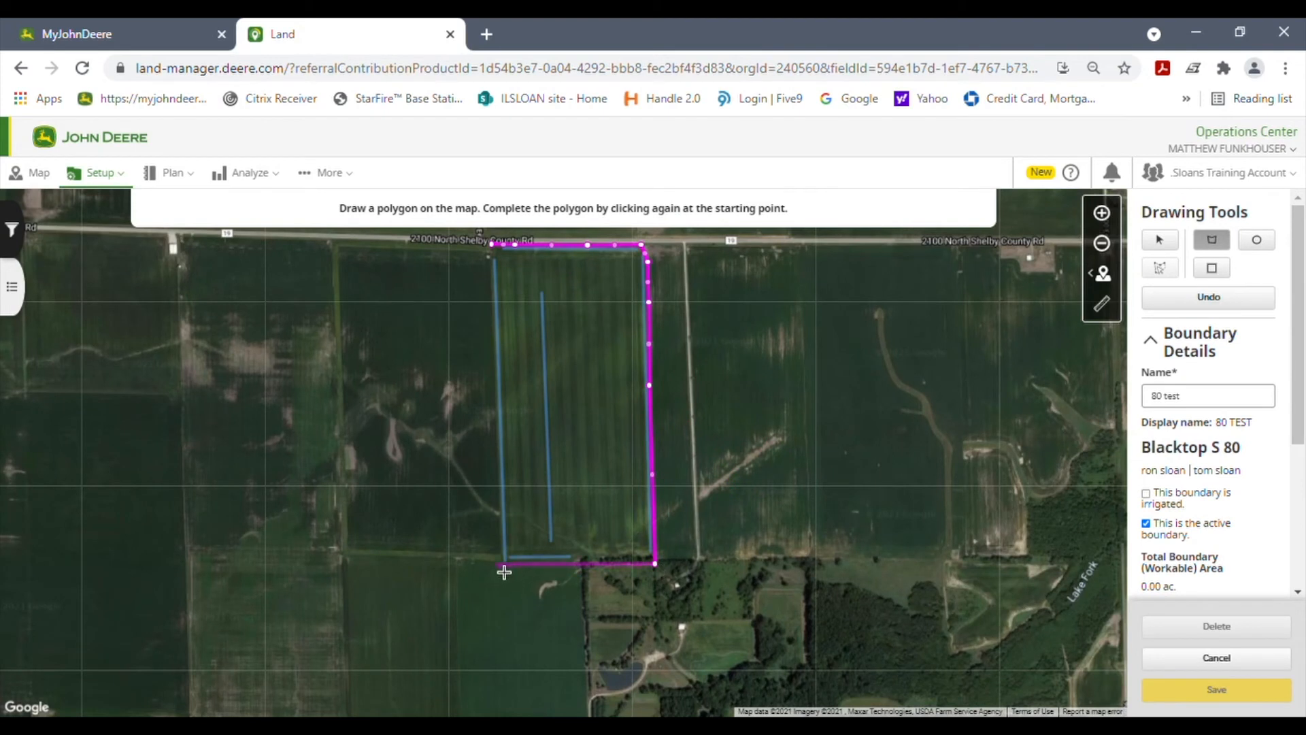
pyautogui.click(504, 568)
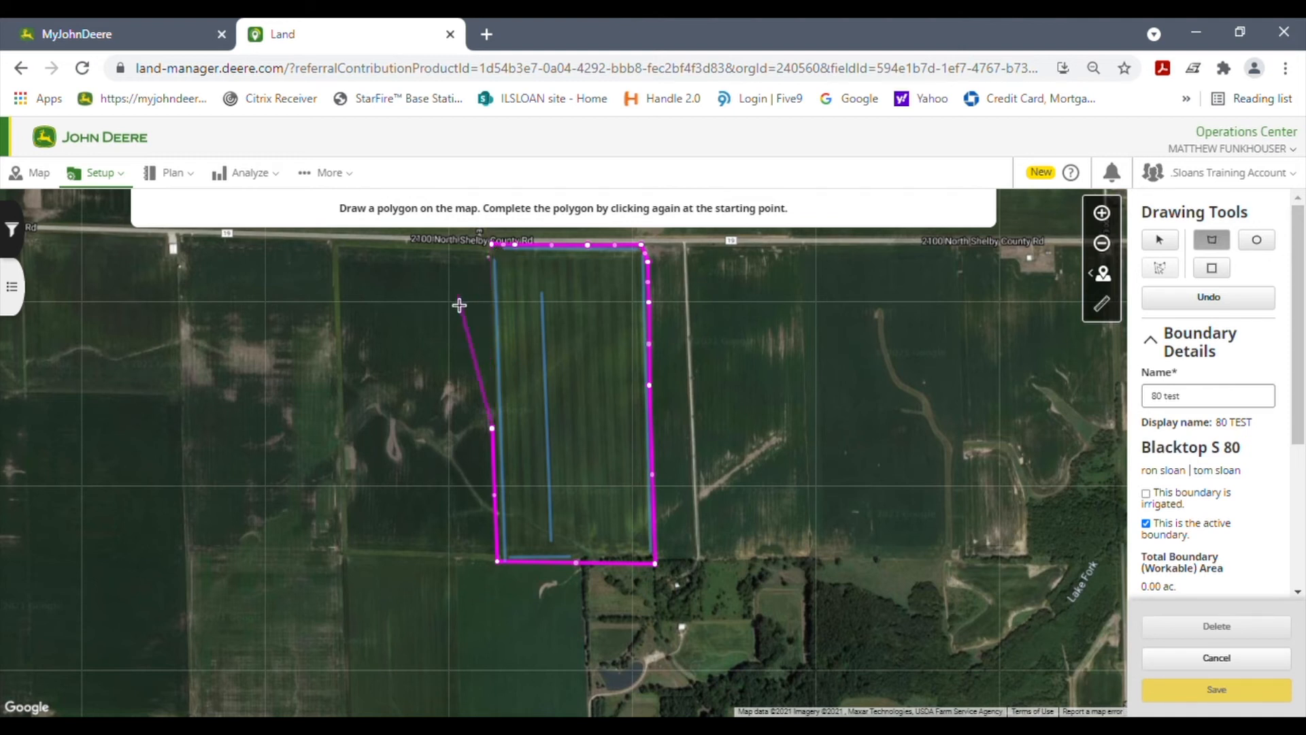
pyautogui.click(494, 248)
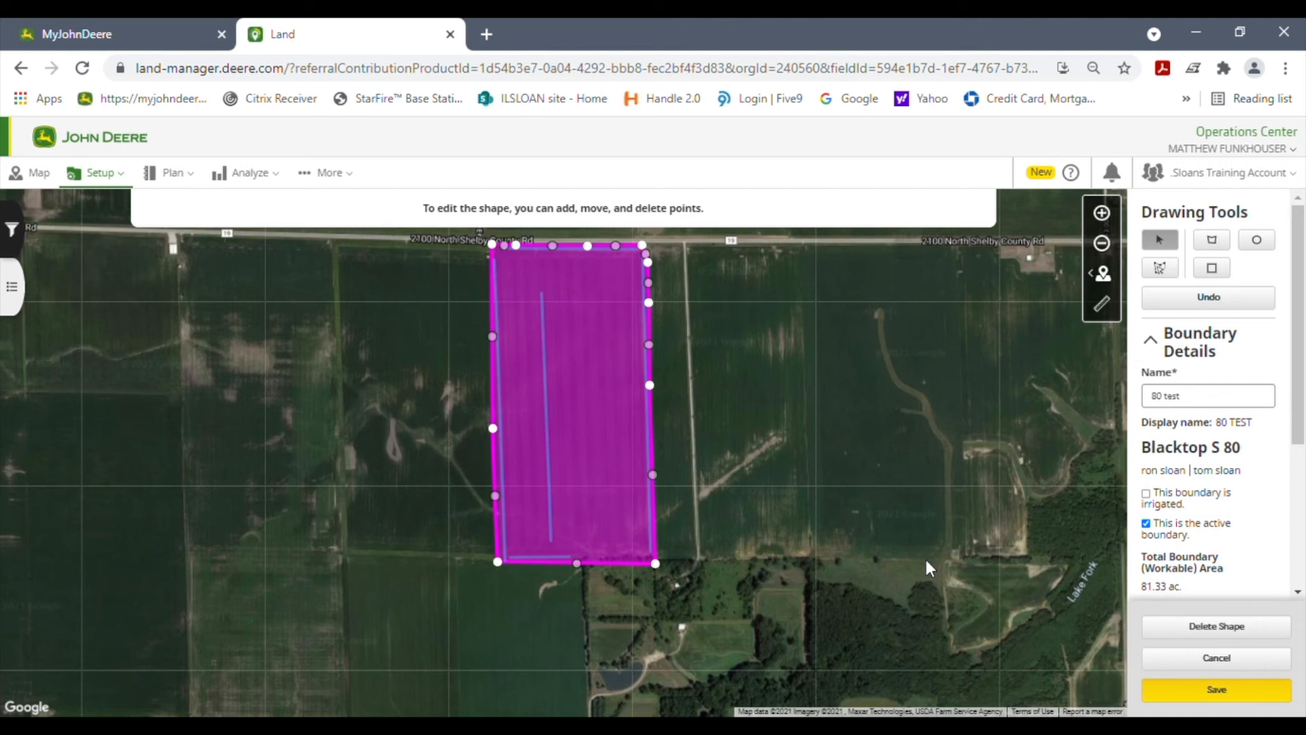
pyautogui.click(1215, 690)
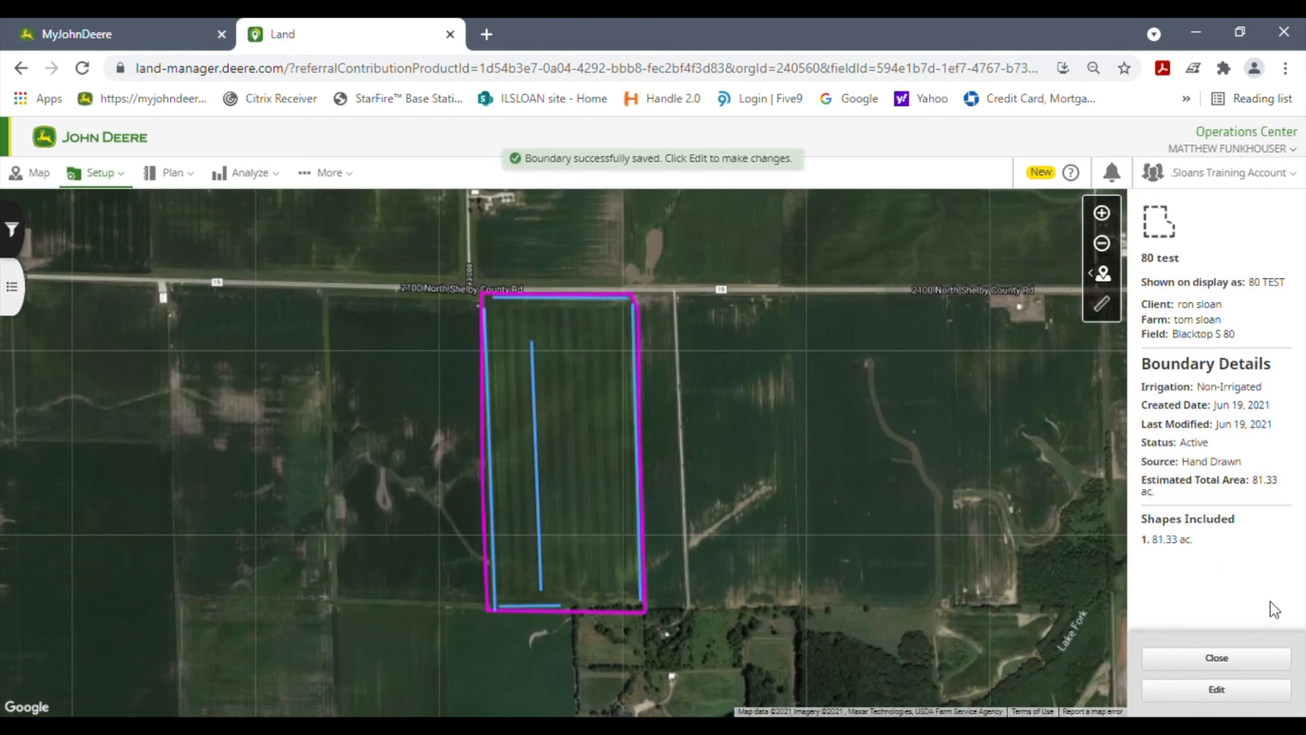
# Step: Close the boundary details and examine the Blacktop S 80 field and the surrounding fields around Assumption on the main map
pyautogui.click(1259, 658)
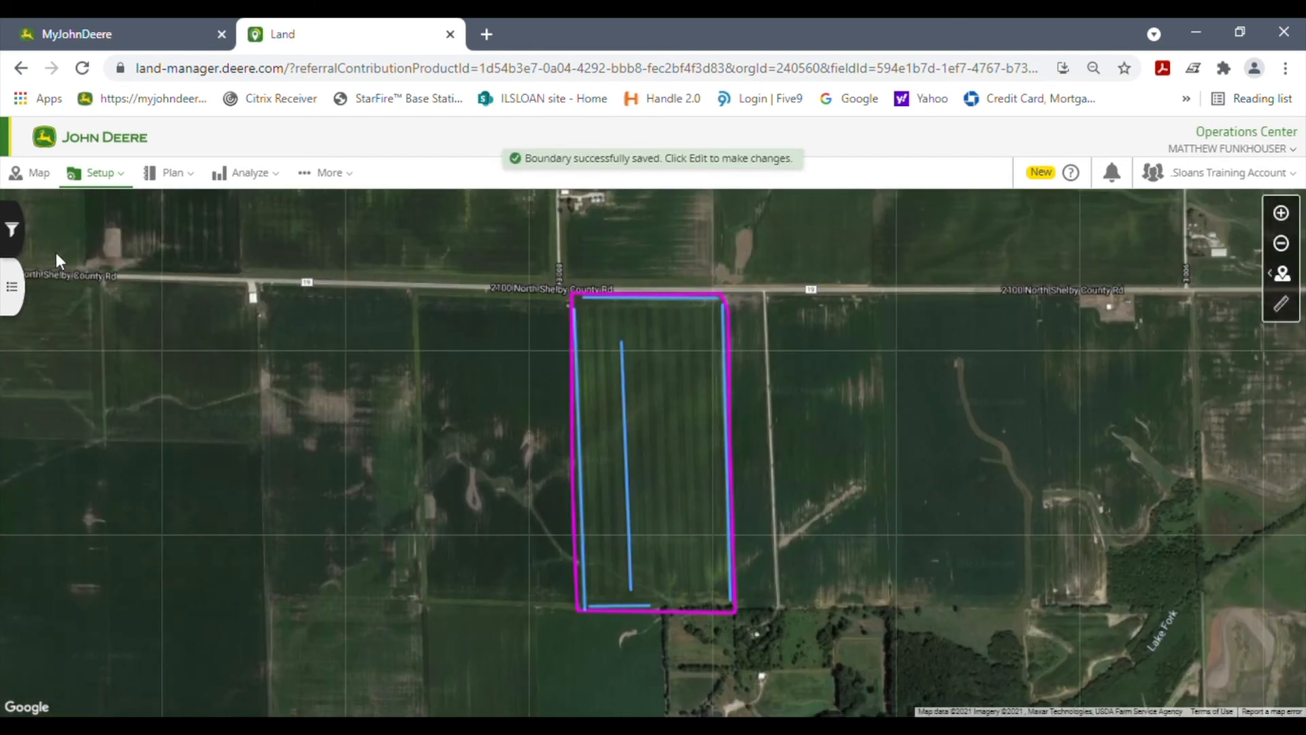
pyautogui.click(36, 173)
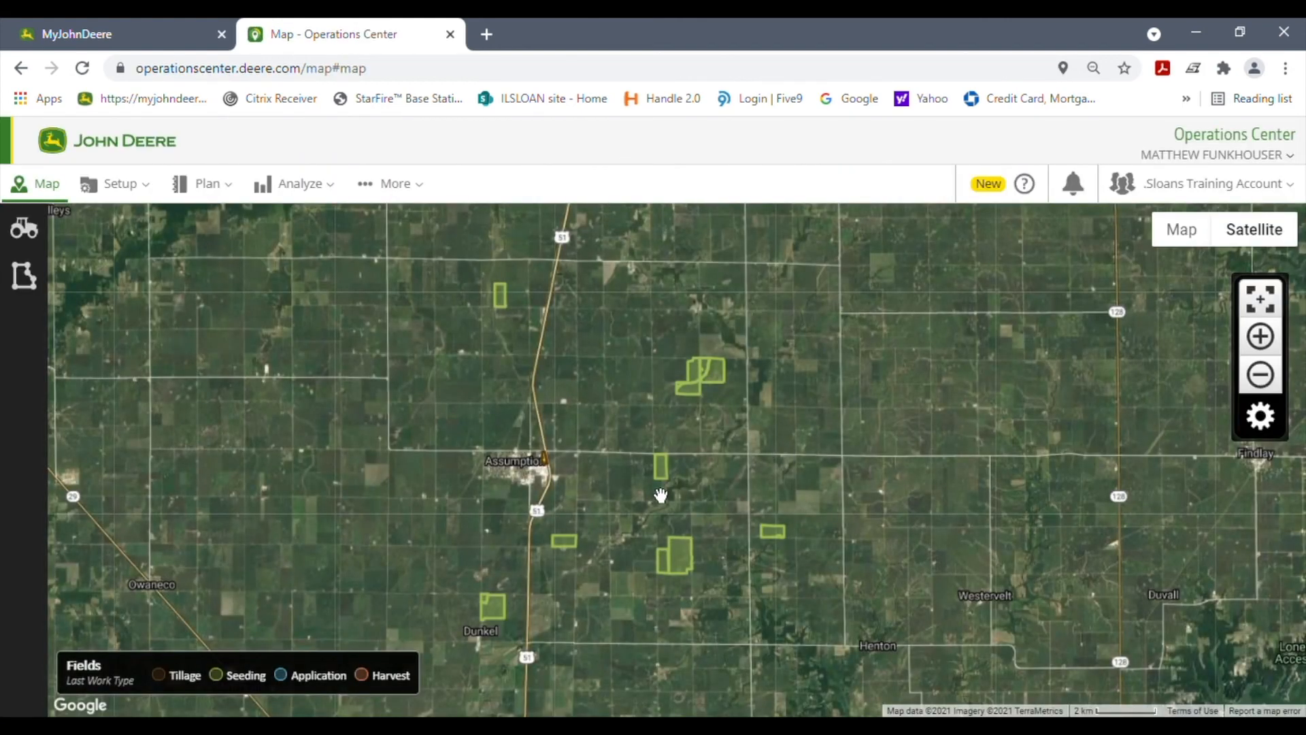
pyautogui.scroll(2, 656, 495)
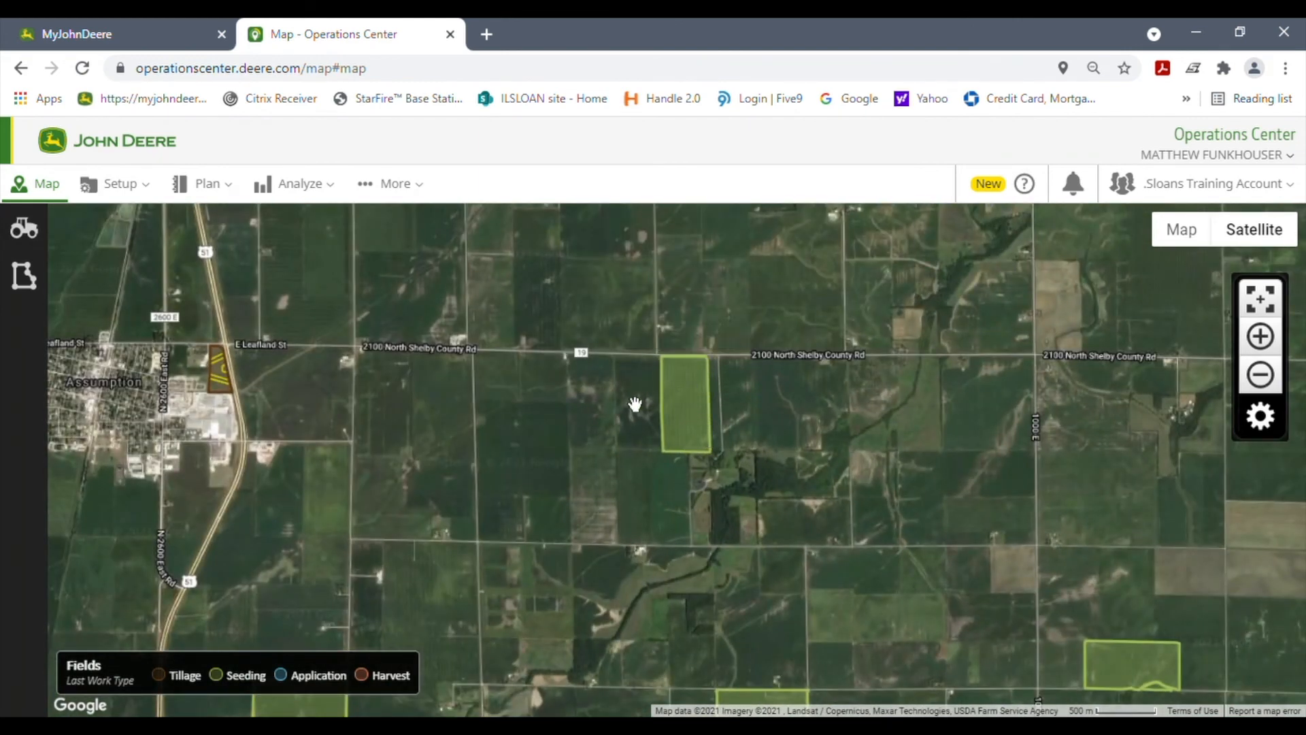
pyautogui.moveTo(636, 373); pyautogui.dragTo(662, 378)
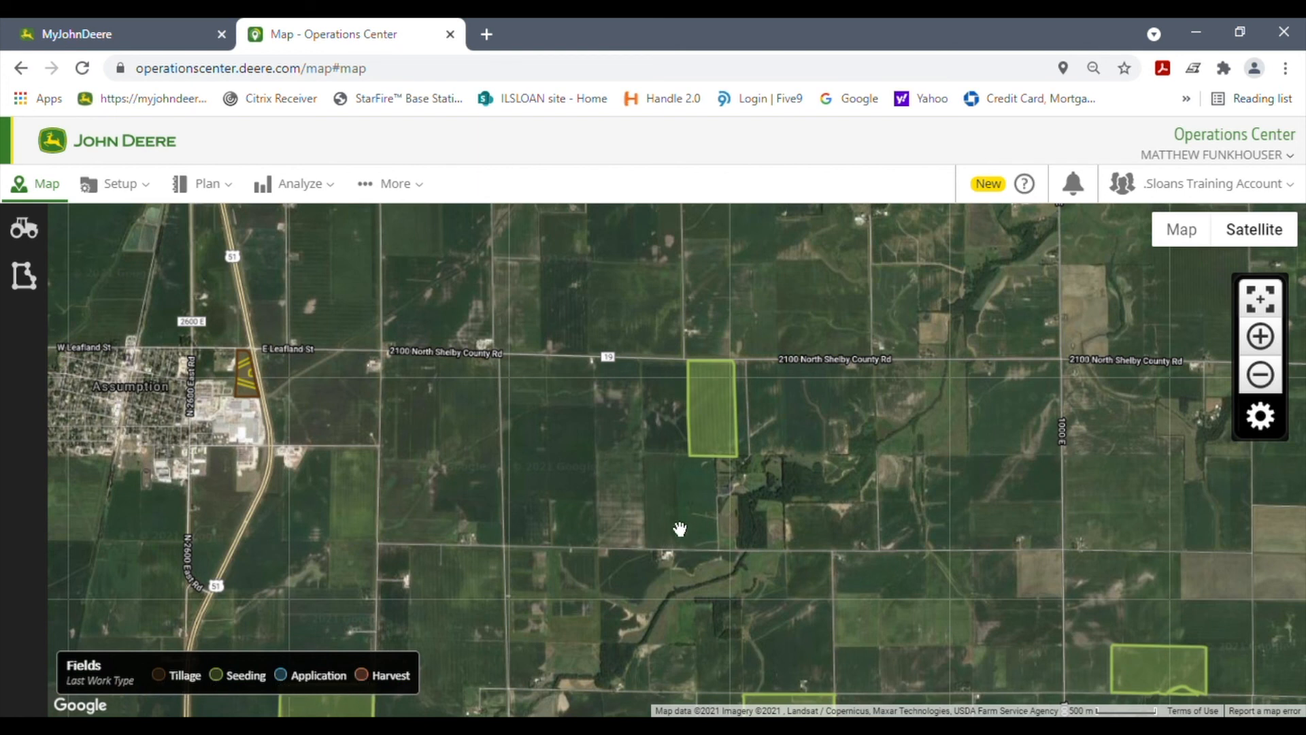
pyautogui.moveTo(957, 616); pyautogui.dragTo(1134, 397)
pyautogui.moveTo(574, 381); pyautogui.dragTo(761, 617)
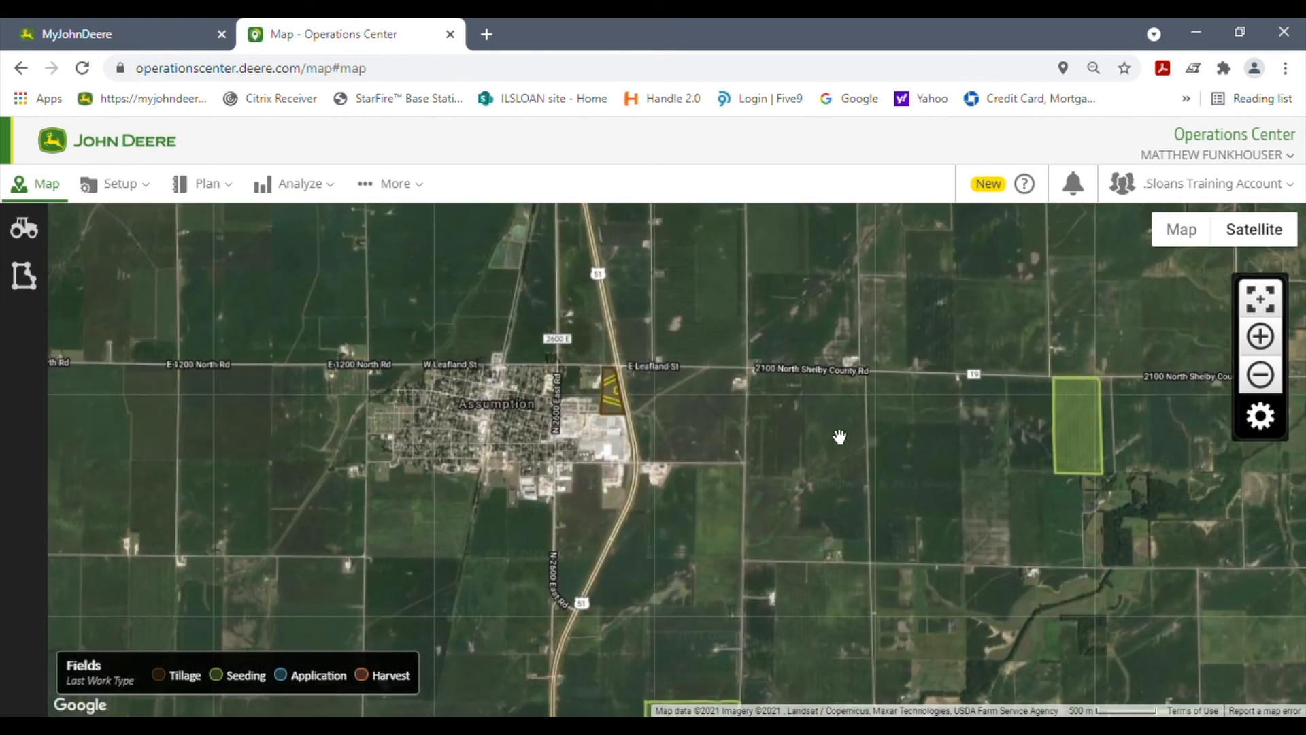
pyautogui.scroll(-2, 672, 536)
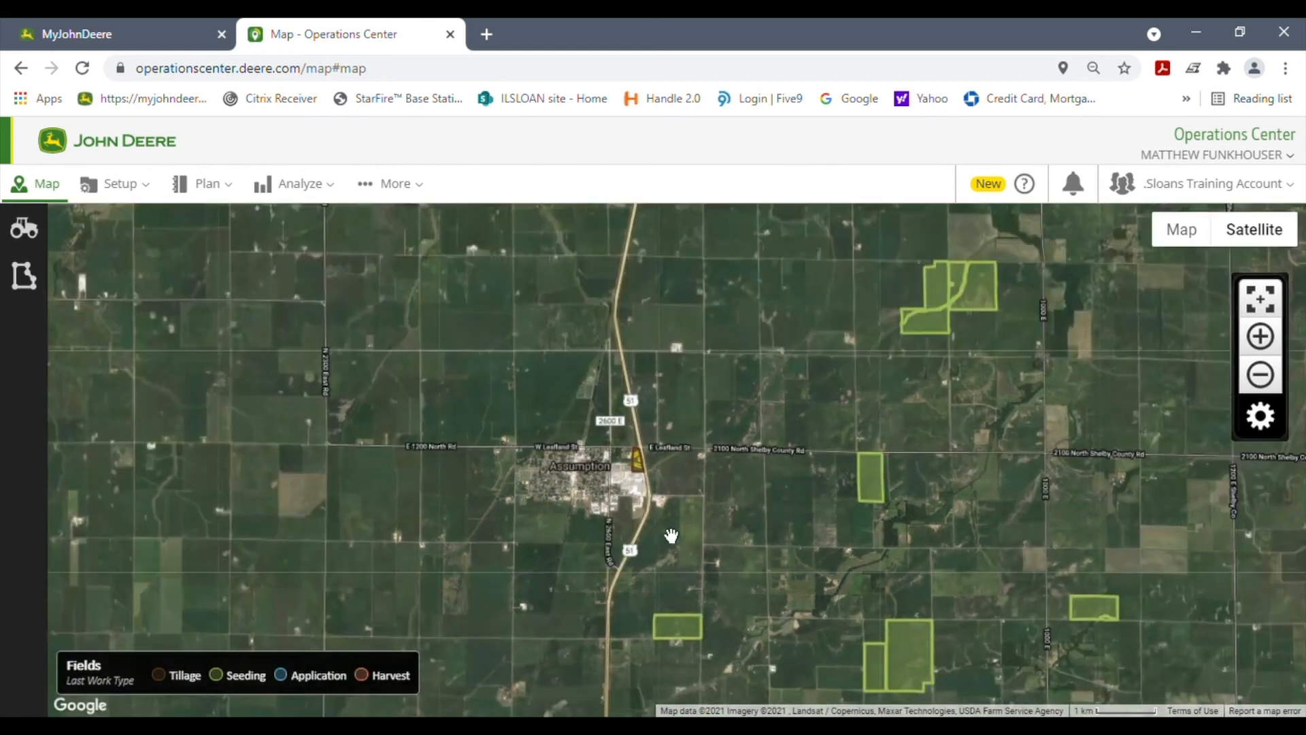